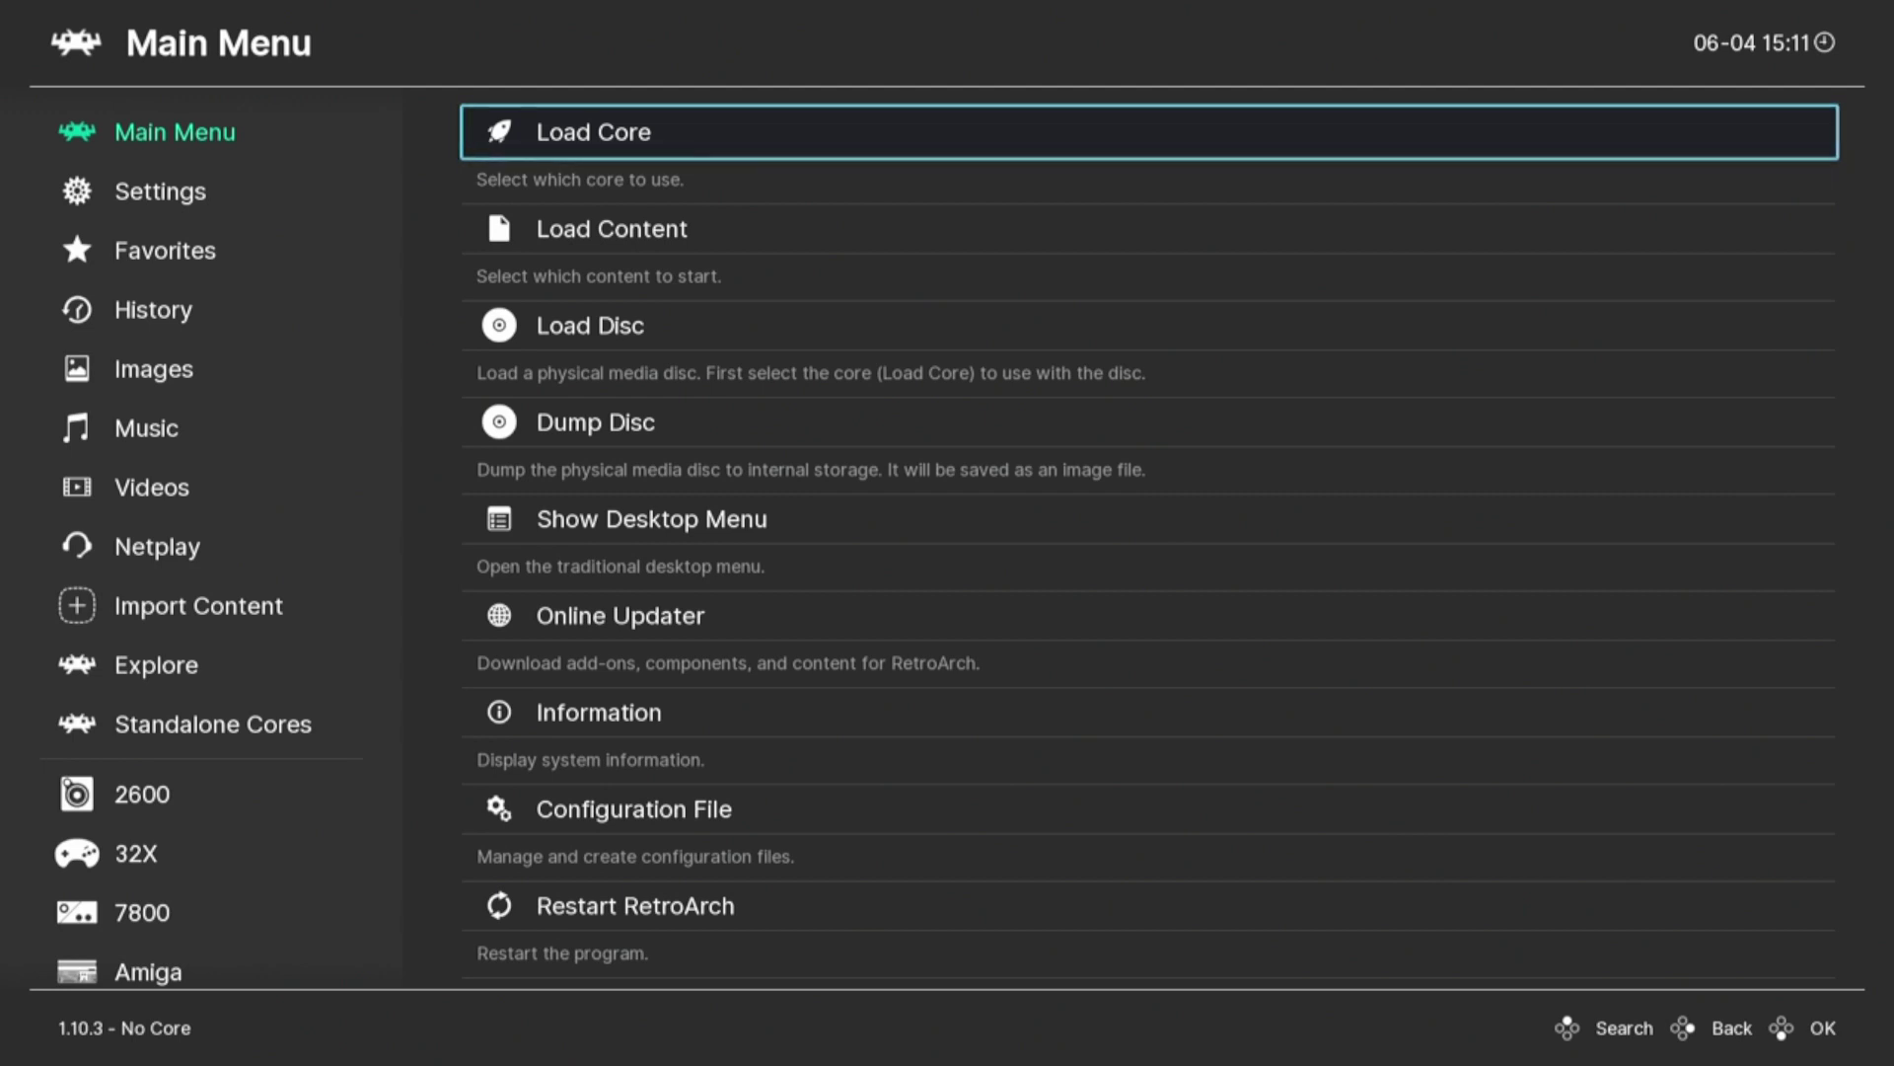
pyautogui.press('Left')
pyautogui.press('Right')
pyautogui.press('Left')
pyautogui.press('Right')
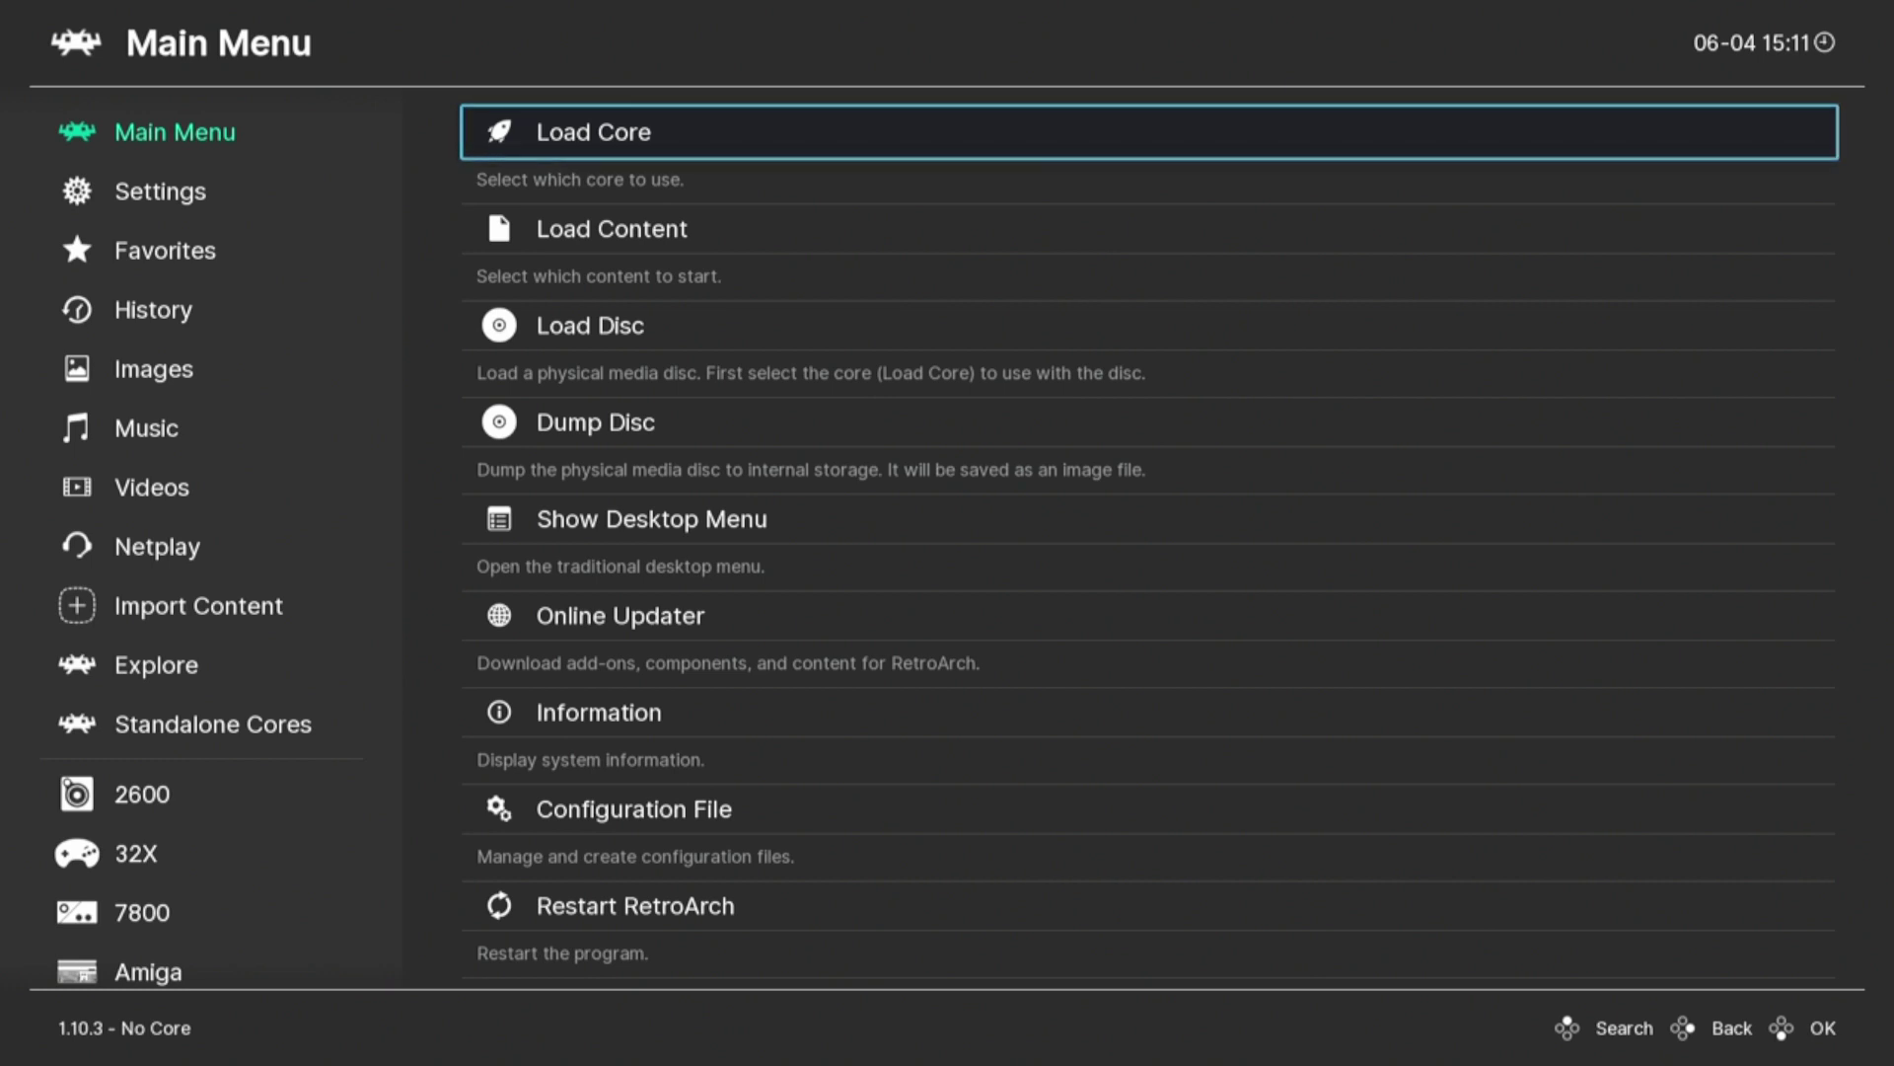
# Open the Online Updater from the main menu
pyautogui.press('Down')
pyautogui.press('Down')
pyautogui.press('Down')
pyautogui.press('Down')
pyautogui.press('Down')
pyautogui.press('Return')
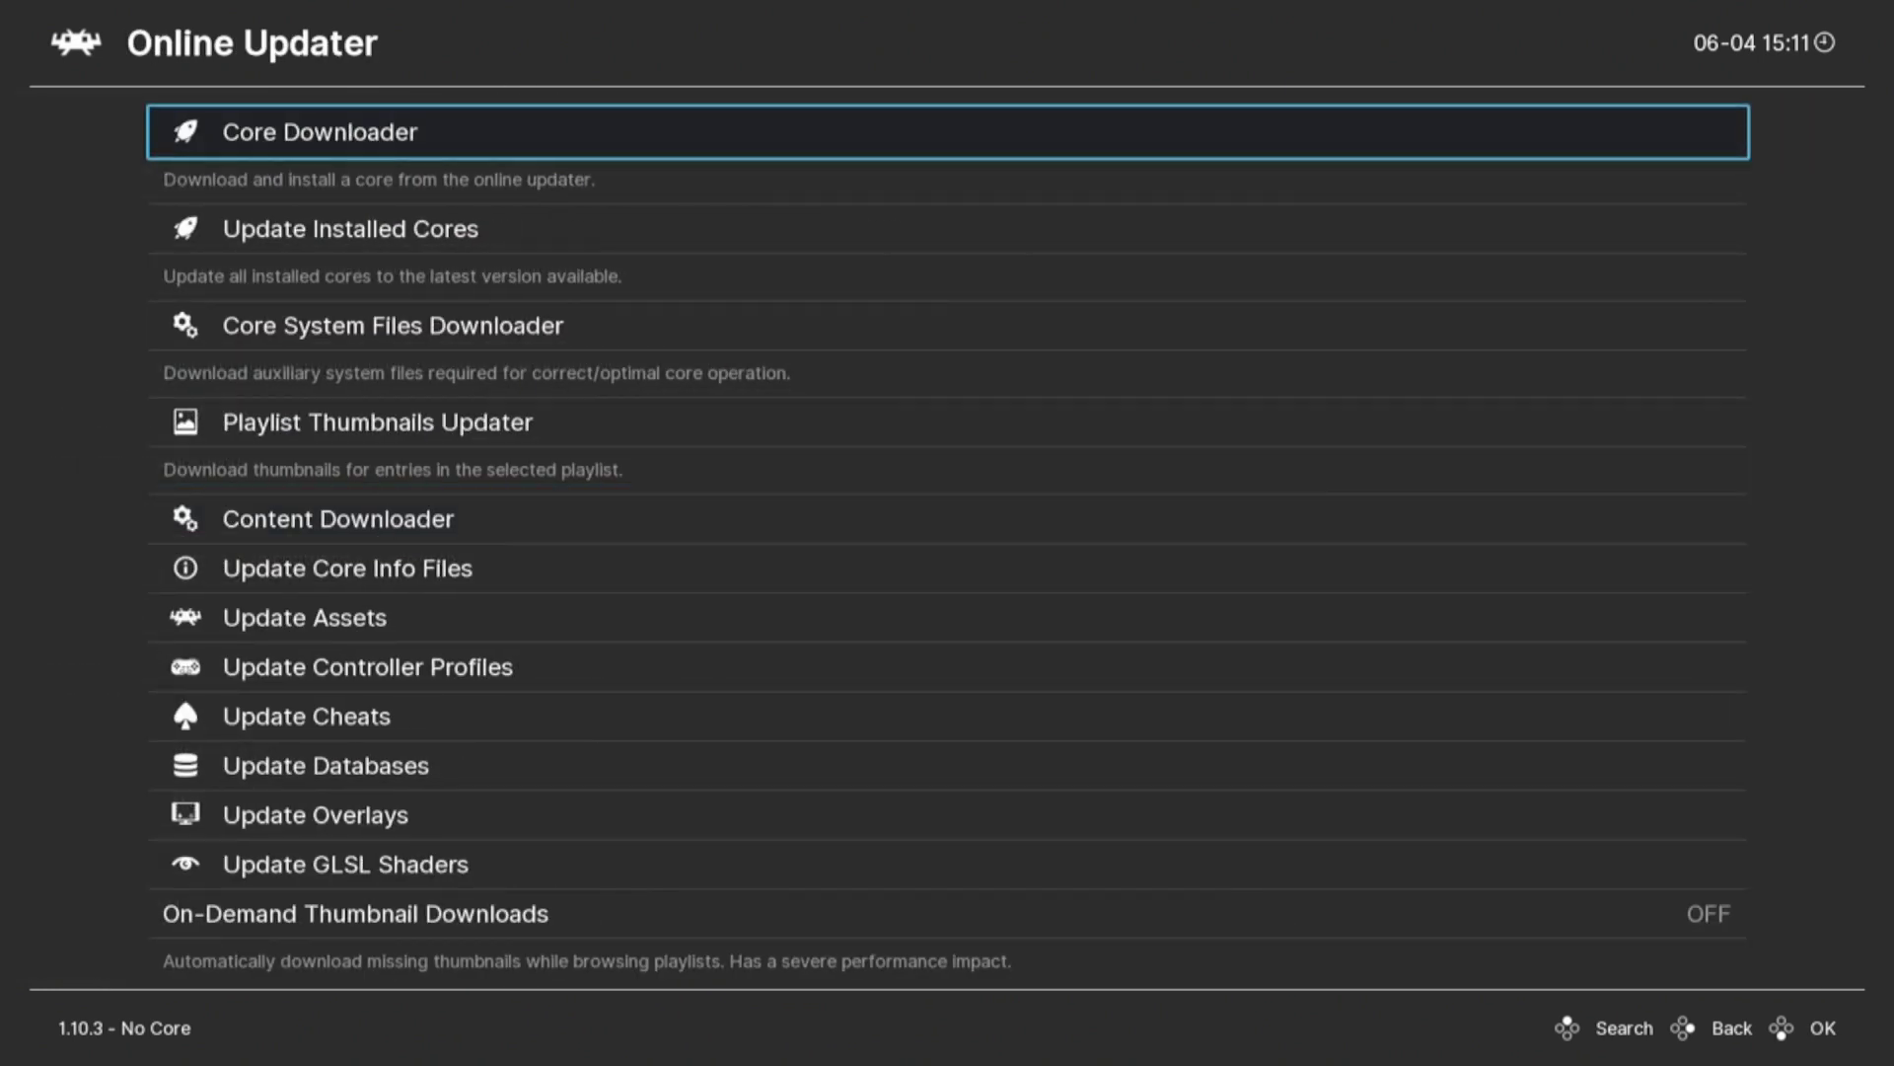
# Download the latest cheat files with Update Cheats
pyautogui.press('Down')
pyautogui.press('Down')
pyautogui.press('Down')
pyautogui.press('Down')
pyautogui.press('Down')
pyautogui.press('Down')
pyautogui.press('Down')
pyautogui.press('Down')
pyautogui.press('Down')
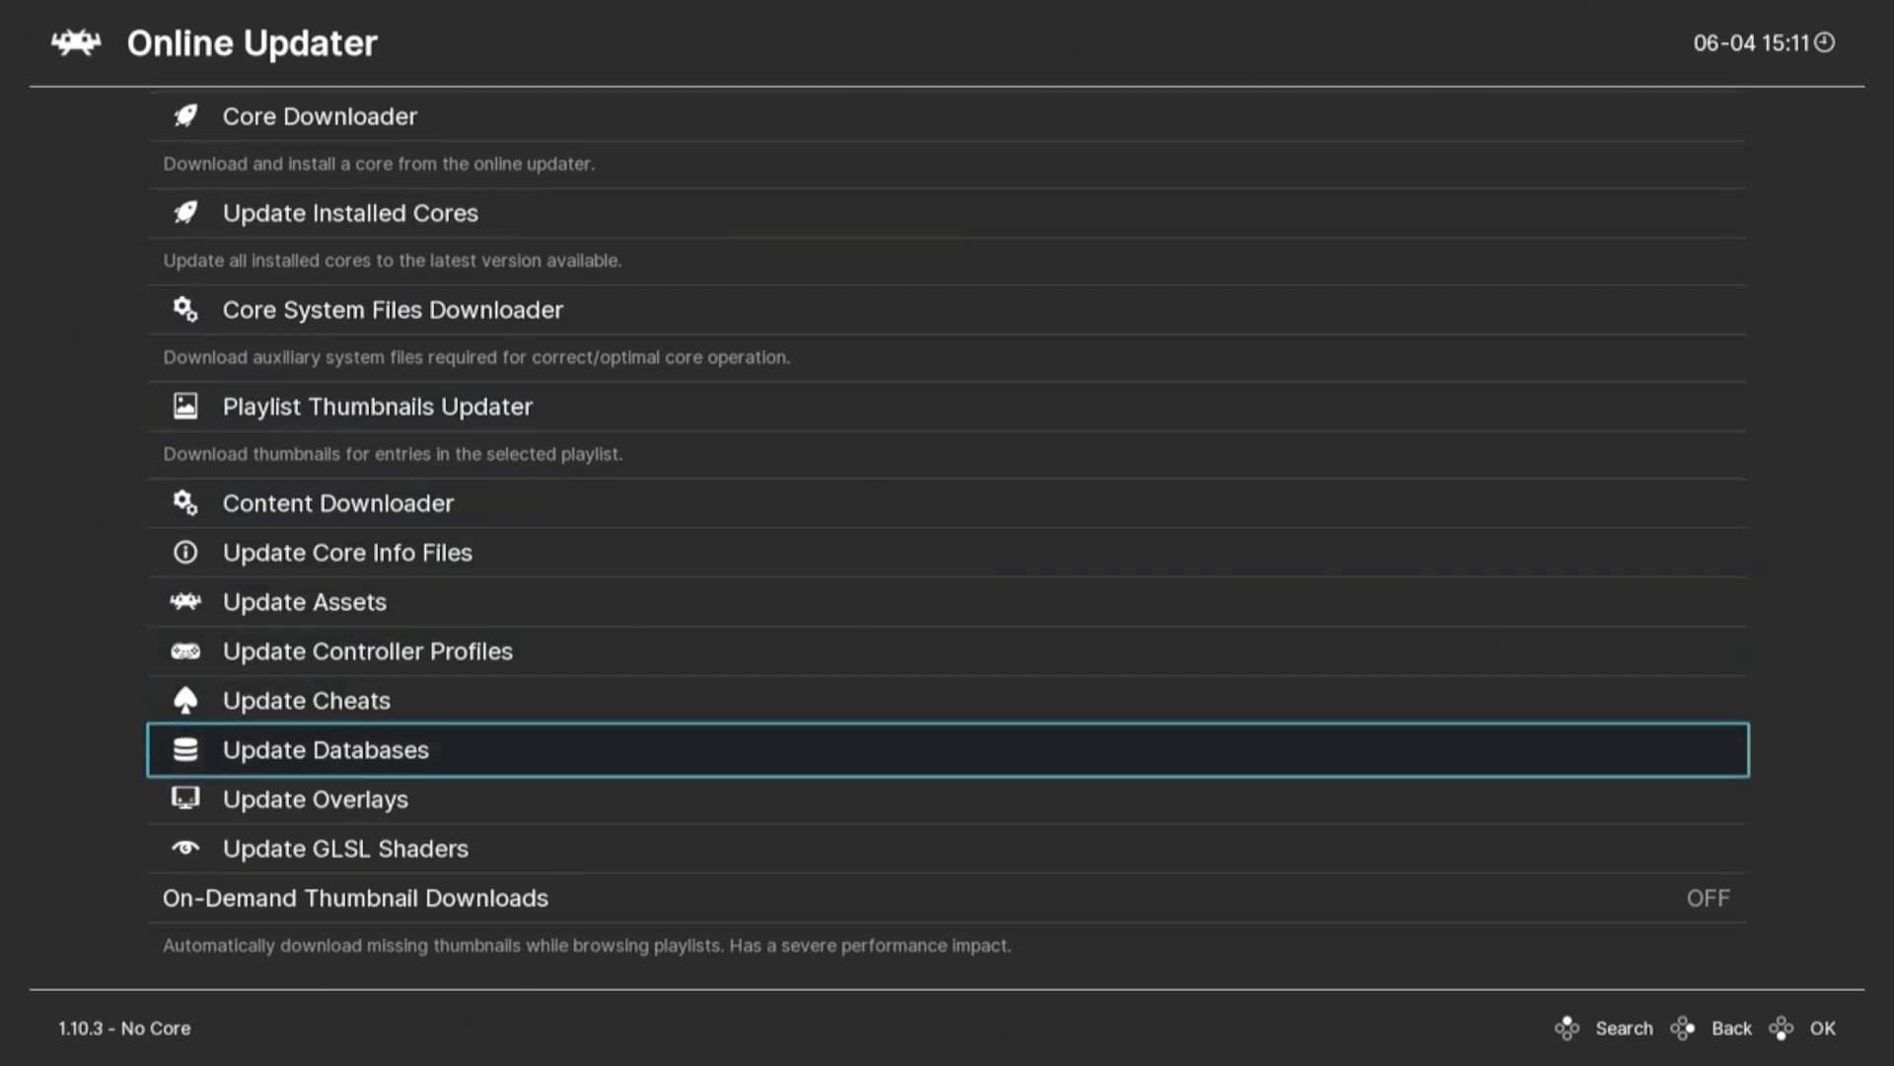
pyautogui.press('Up')
pyautogui.press('Return')
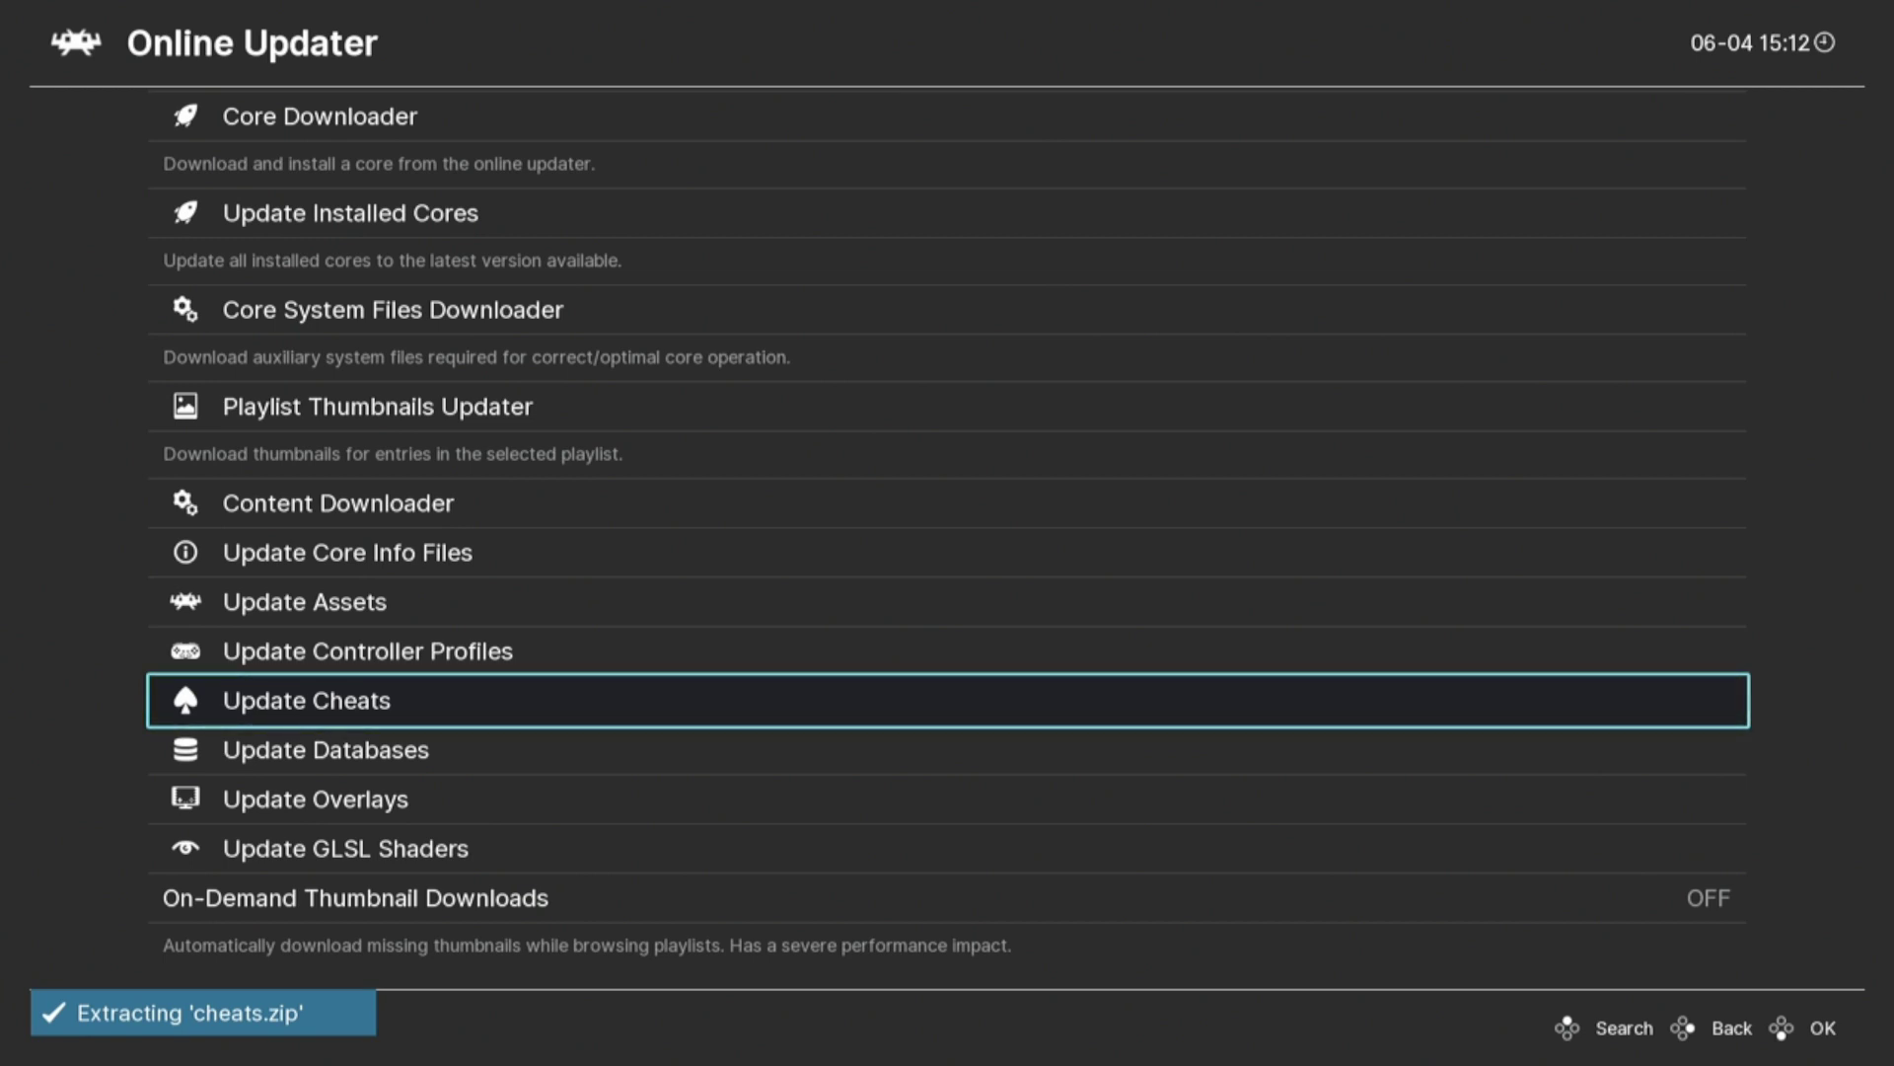
# Leave the Online Updater and open the Nintendo Entertainment System playlist
pyautogui.press('BackSpace')
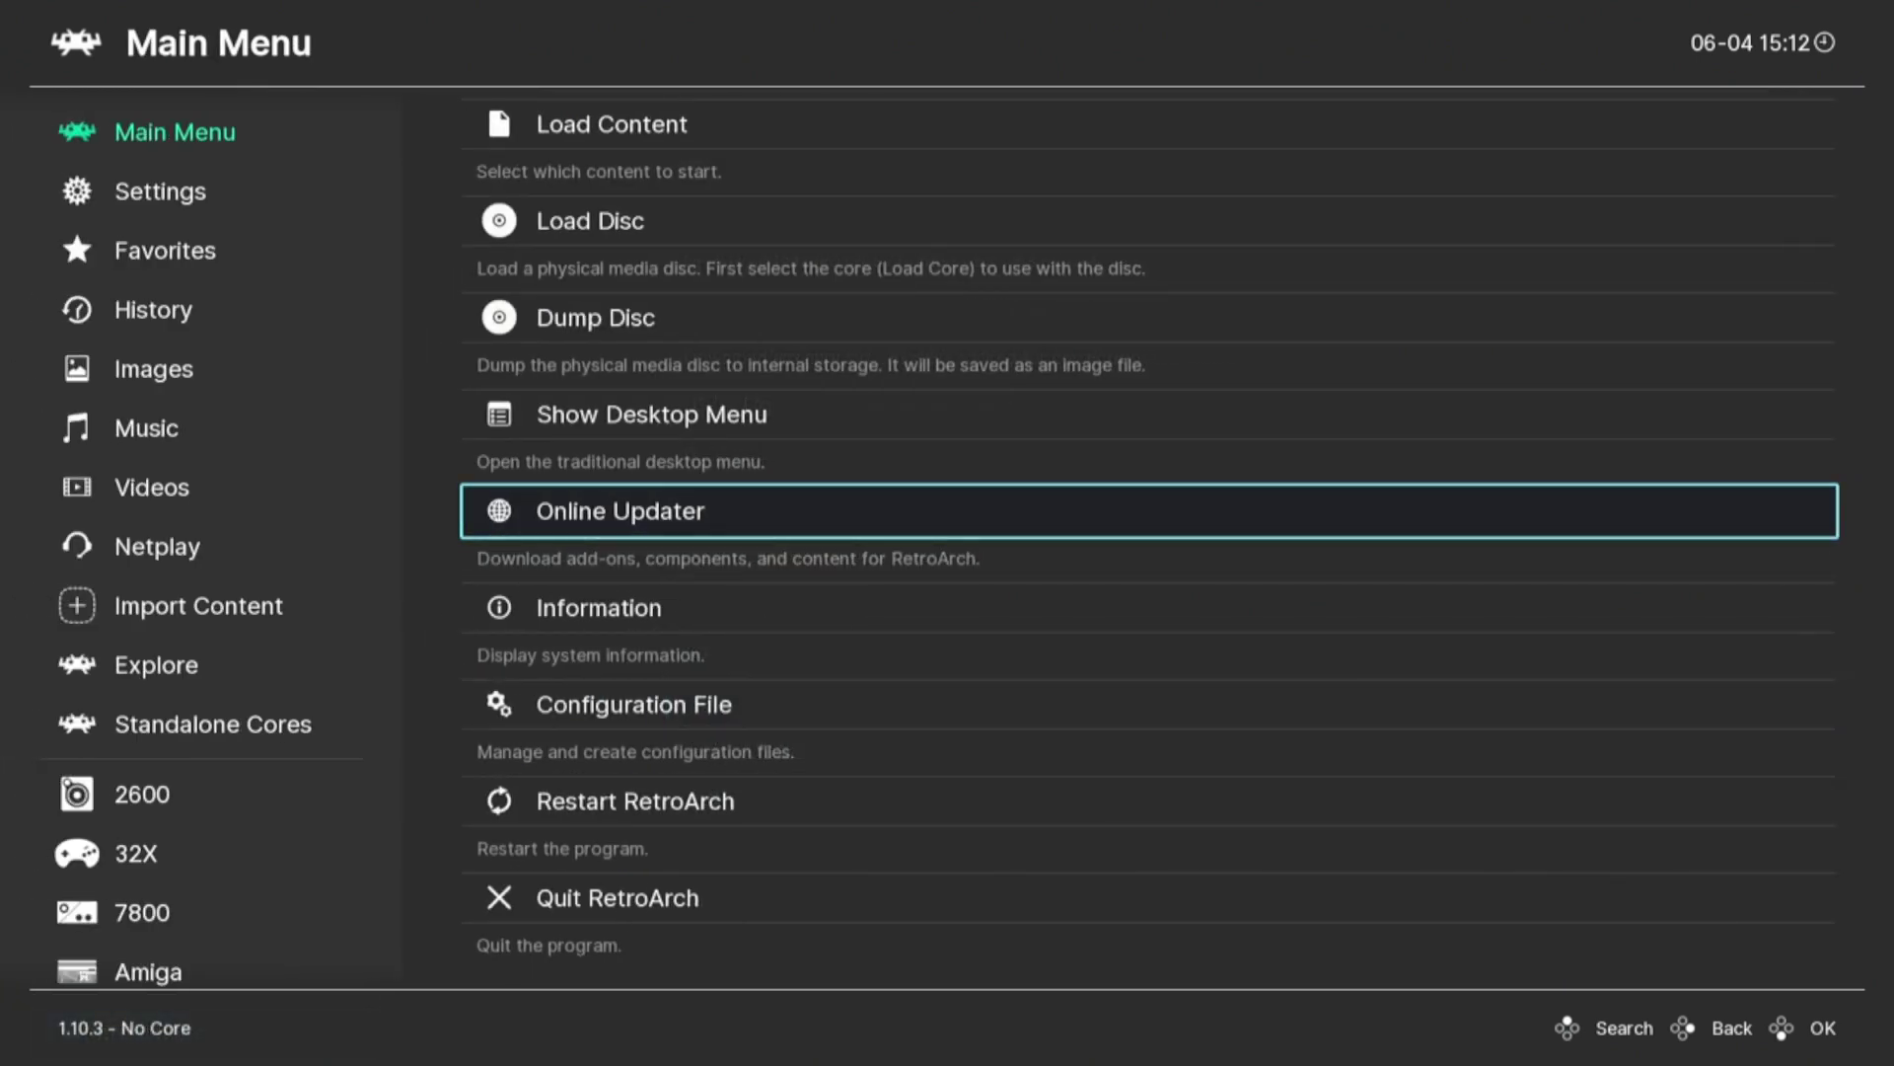
pyautogui.press('Left')
pyautogui.press('Right')
pyautogui.press('Left')
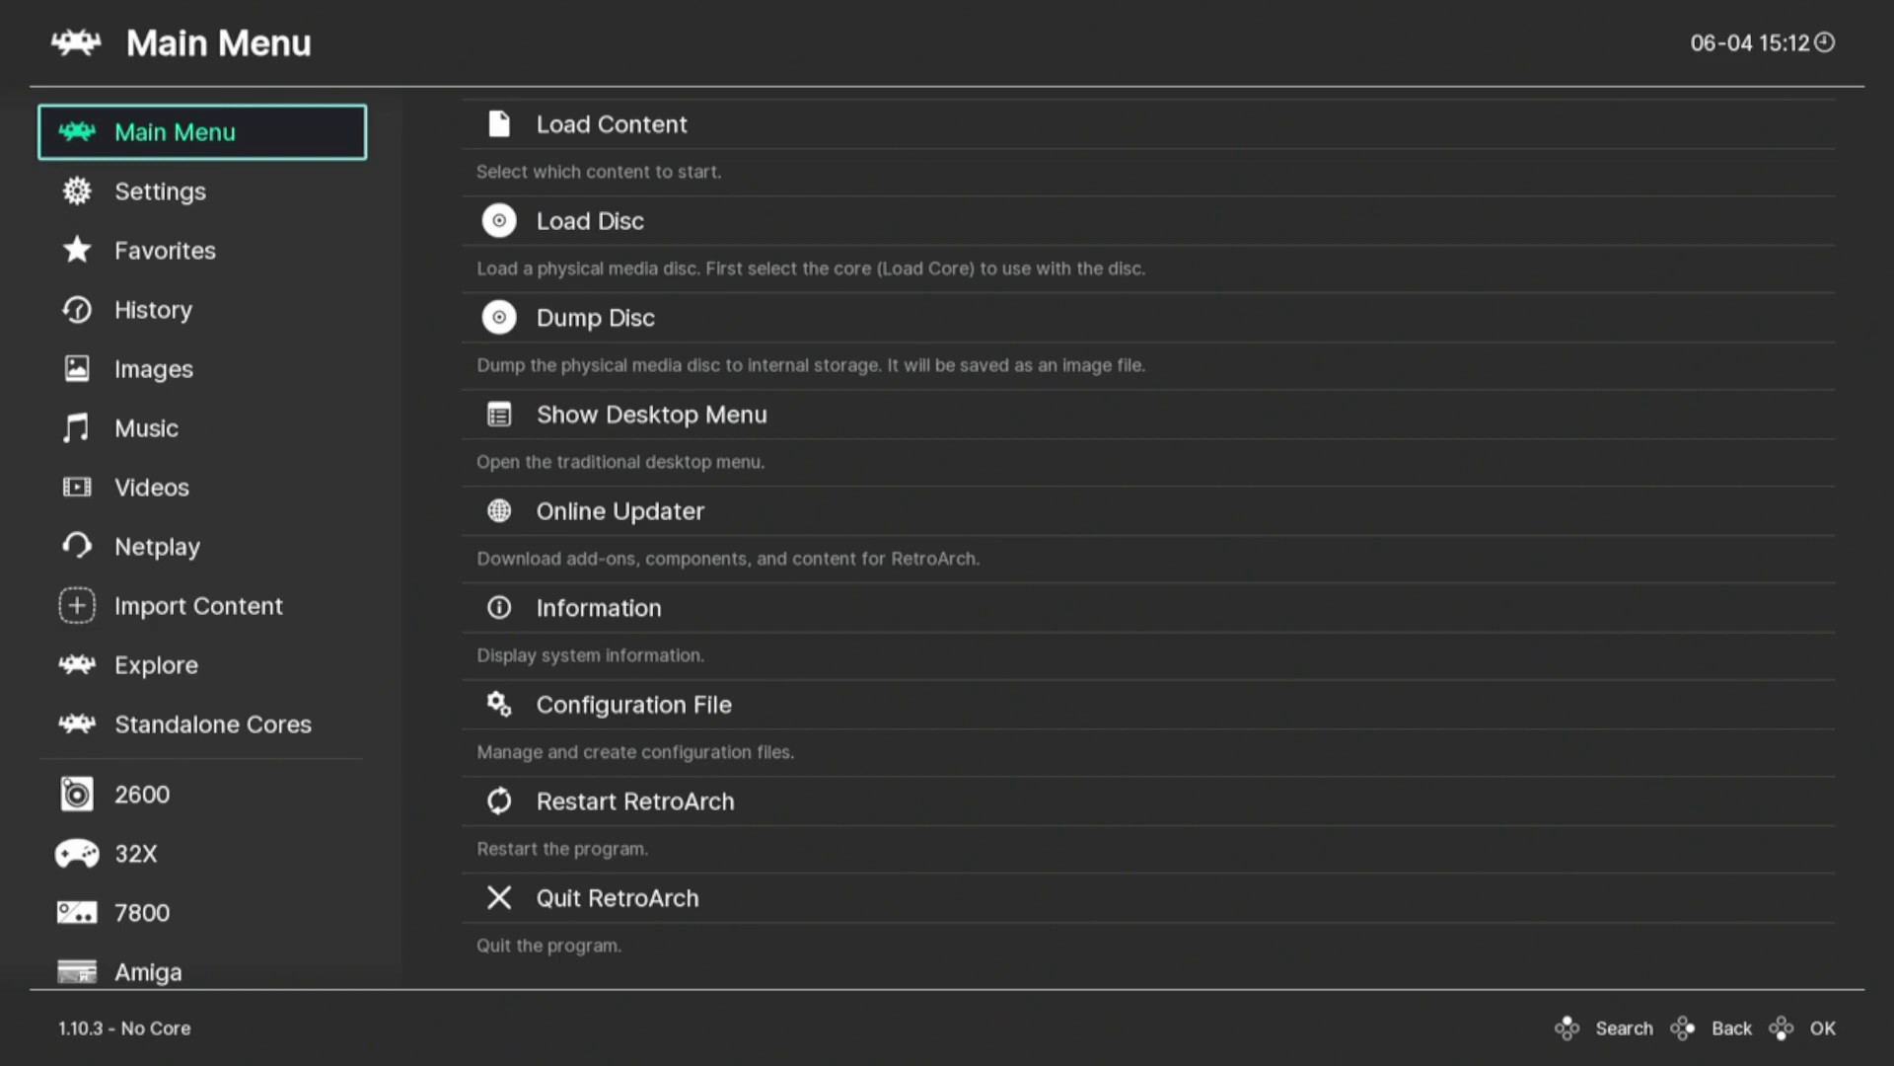
pyautogui.press('Down')
pyautogui.press('Down')
pyautogui.press('Down')
pyautogui.press('Down')
pyautogui.press('Down')
pyautogui.press('Down')
pyautogui.press('Down')
pyautogui.press('Down')
pyautogui.press('Down')
pyautogui.press('Down')
pyautogui.press('Down')
pyautogui.press('Down')
pyautogui.press('Down')
pyautogui.press('Down')
pyautogui.press('Down')
pyautogui.press('Down')
pyautogui.press('Down')
pyautogui.press('Down')
pyautogui.press('Down')
pyautogui.press('Down')
pyautogui.press('Down')
pyautogui.press('Down')
pyautogui.press('Down')
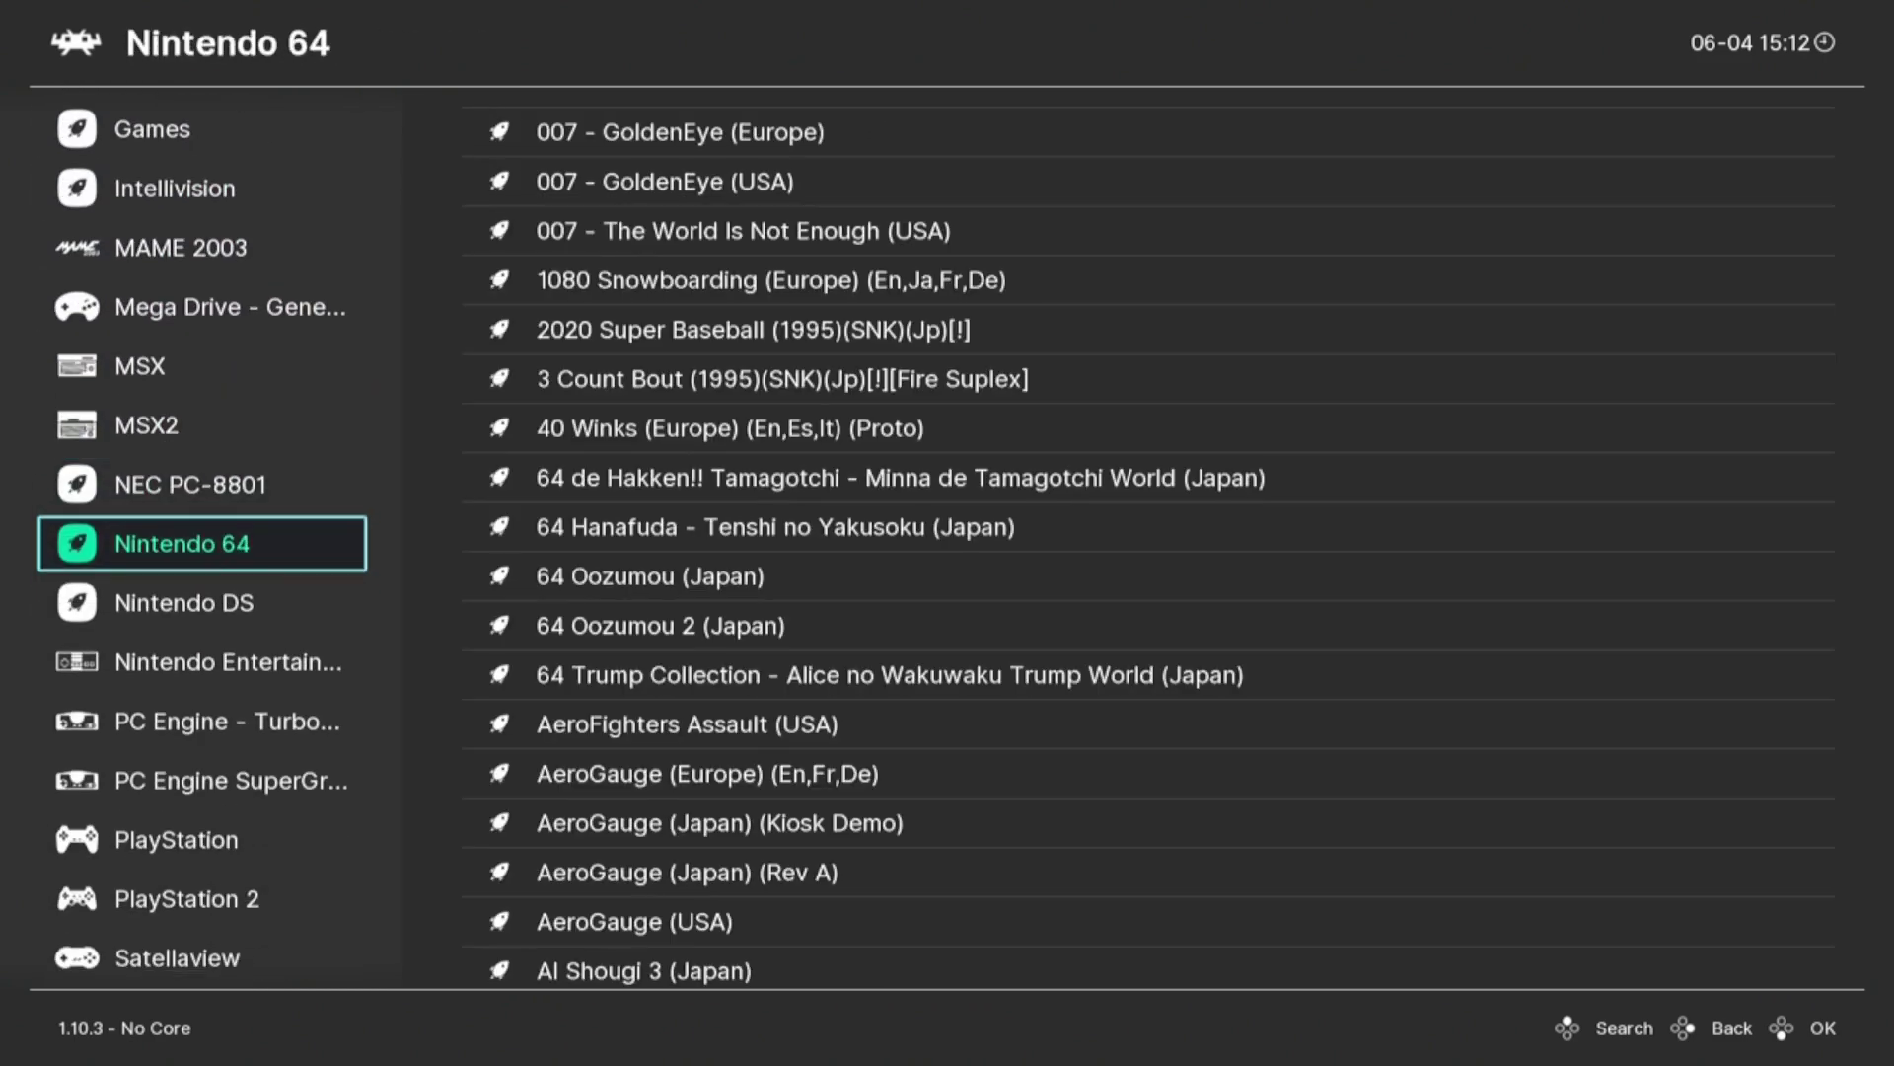
pyautogui.press('Right')
# Launch the game 1942 (Japan, USA) from the Nintendo Entertainment System playlist
pyautogui.press('Down')
pyautogui.press('Down')
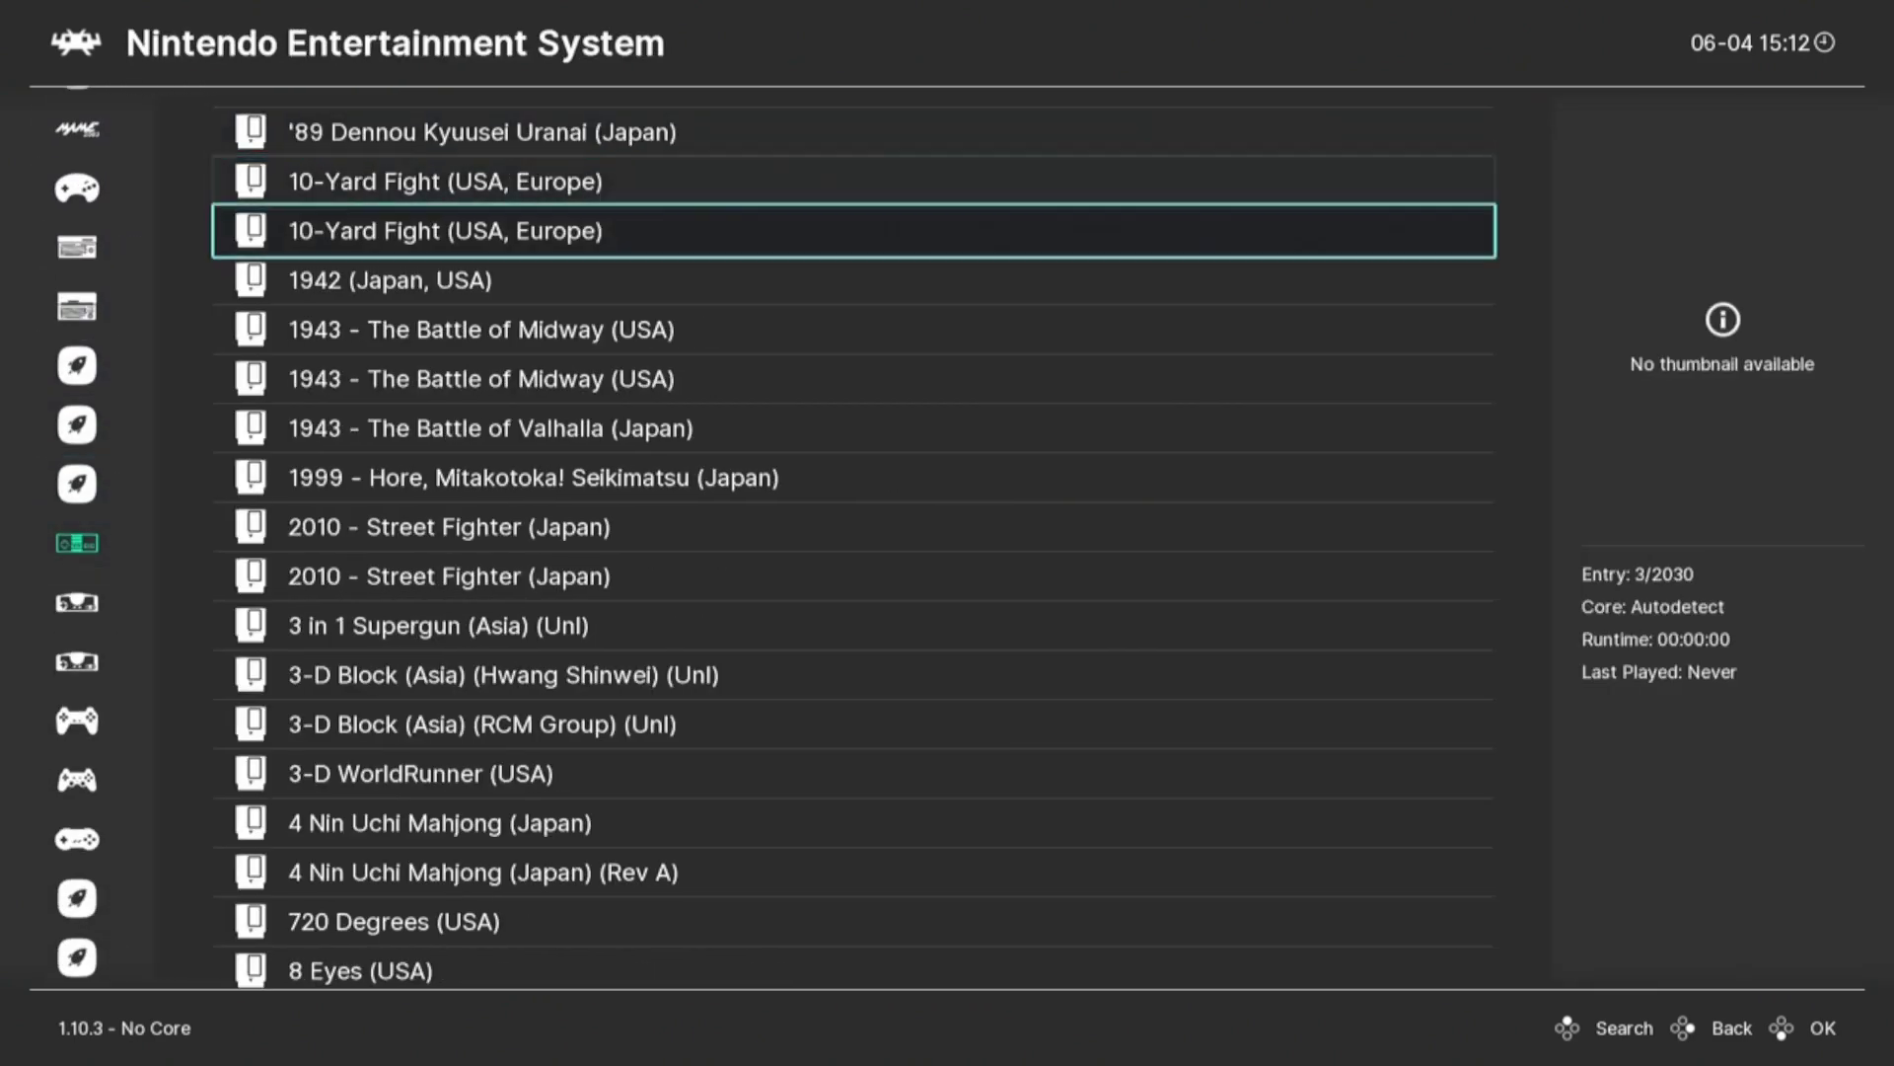
pyautogui.press('Down')
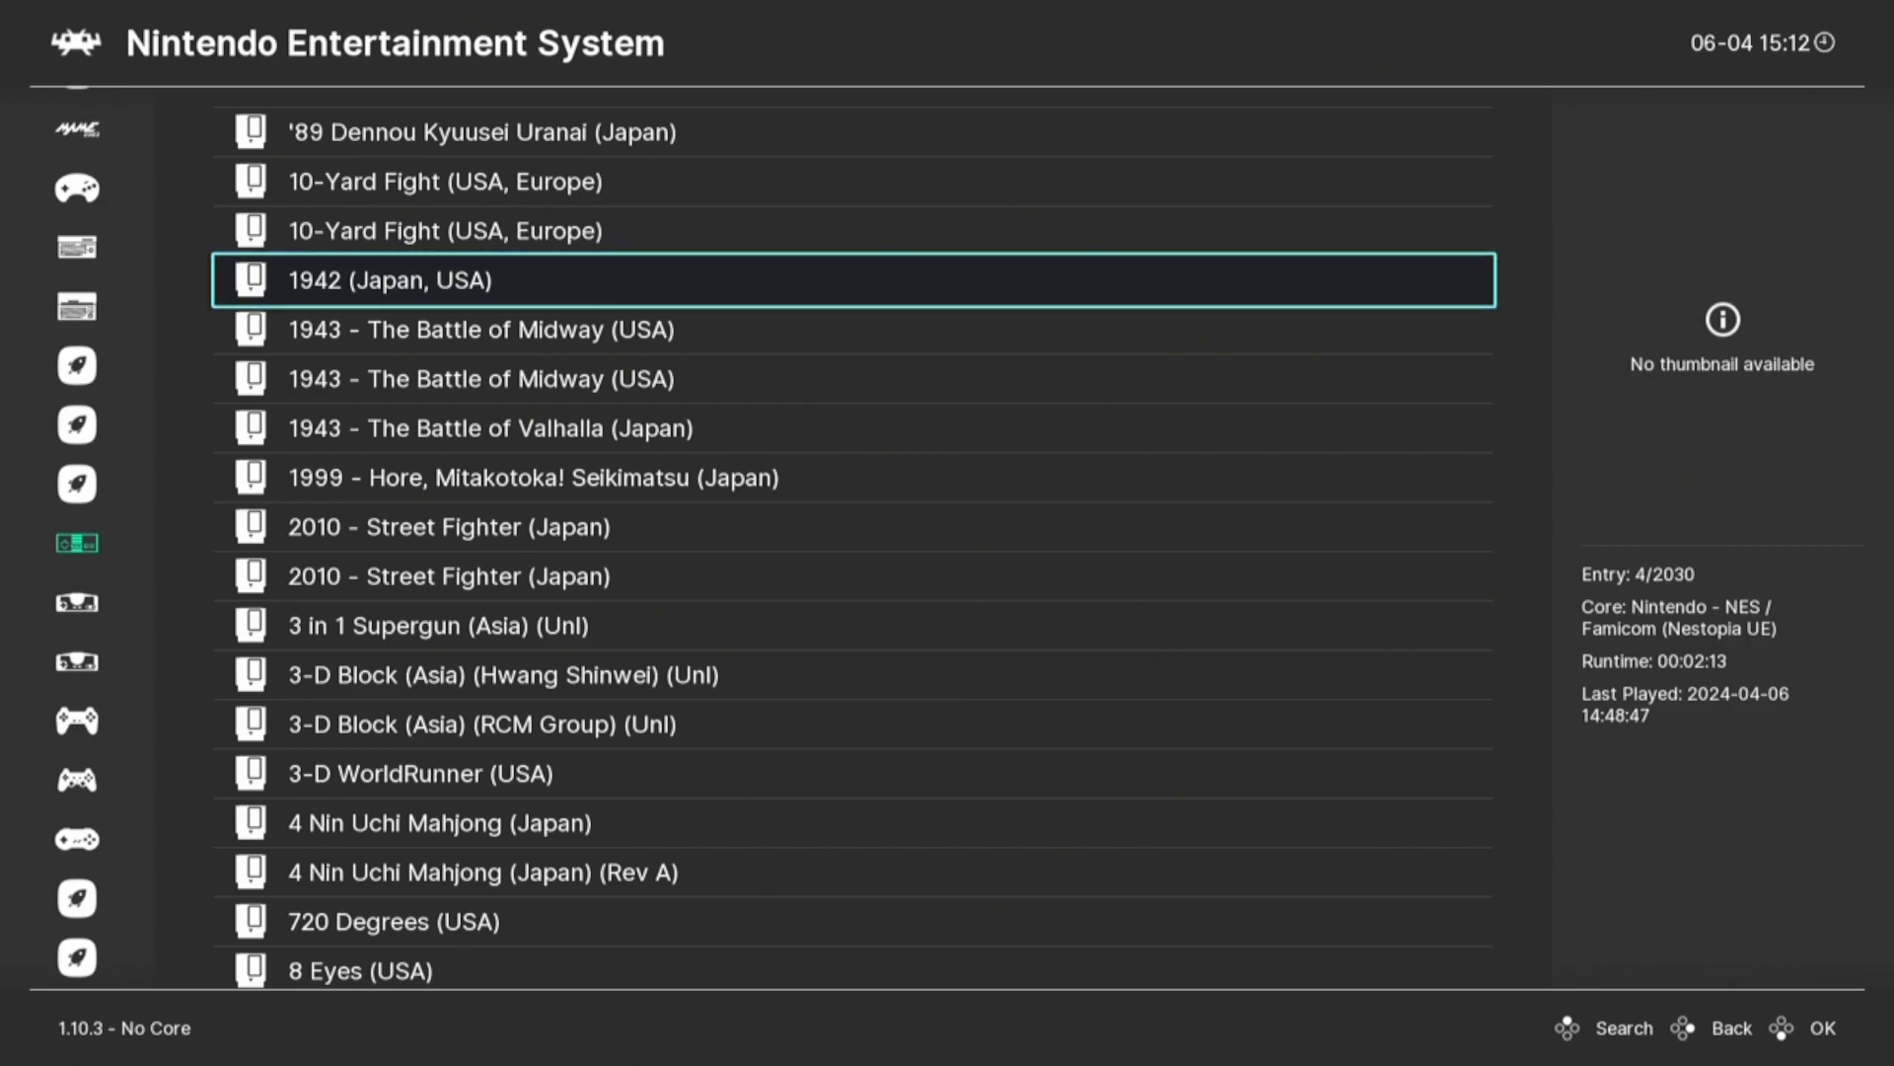
pyautogui.press('Return')
pyautogui.press('Return')
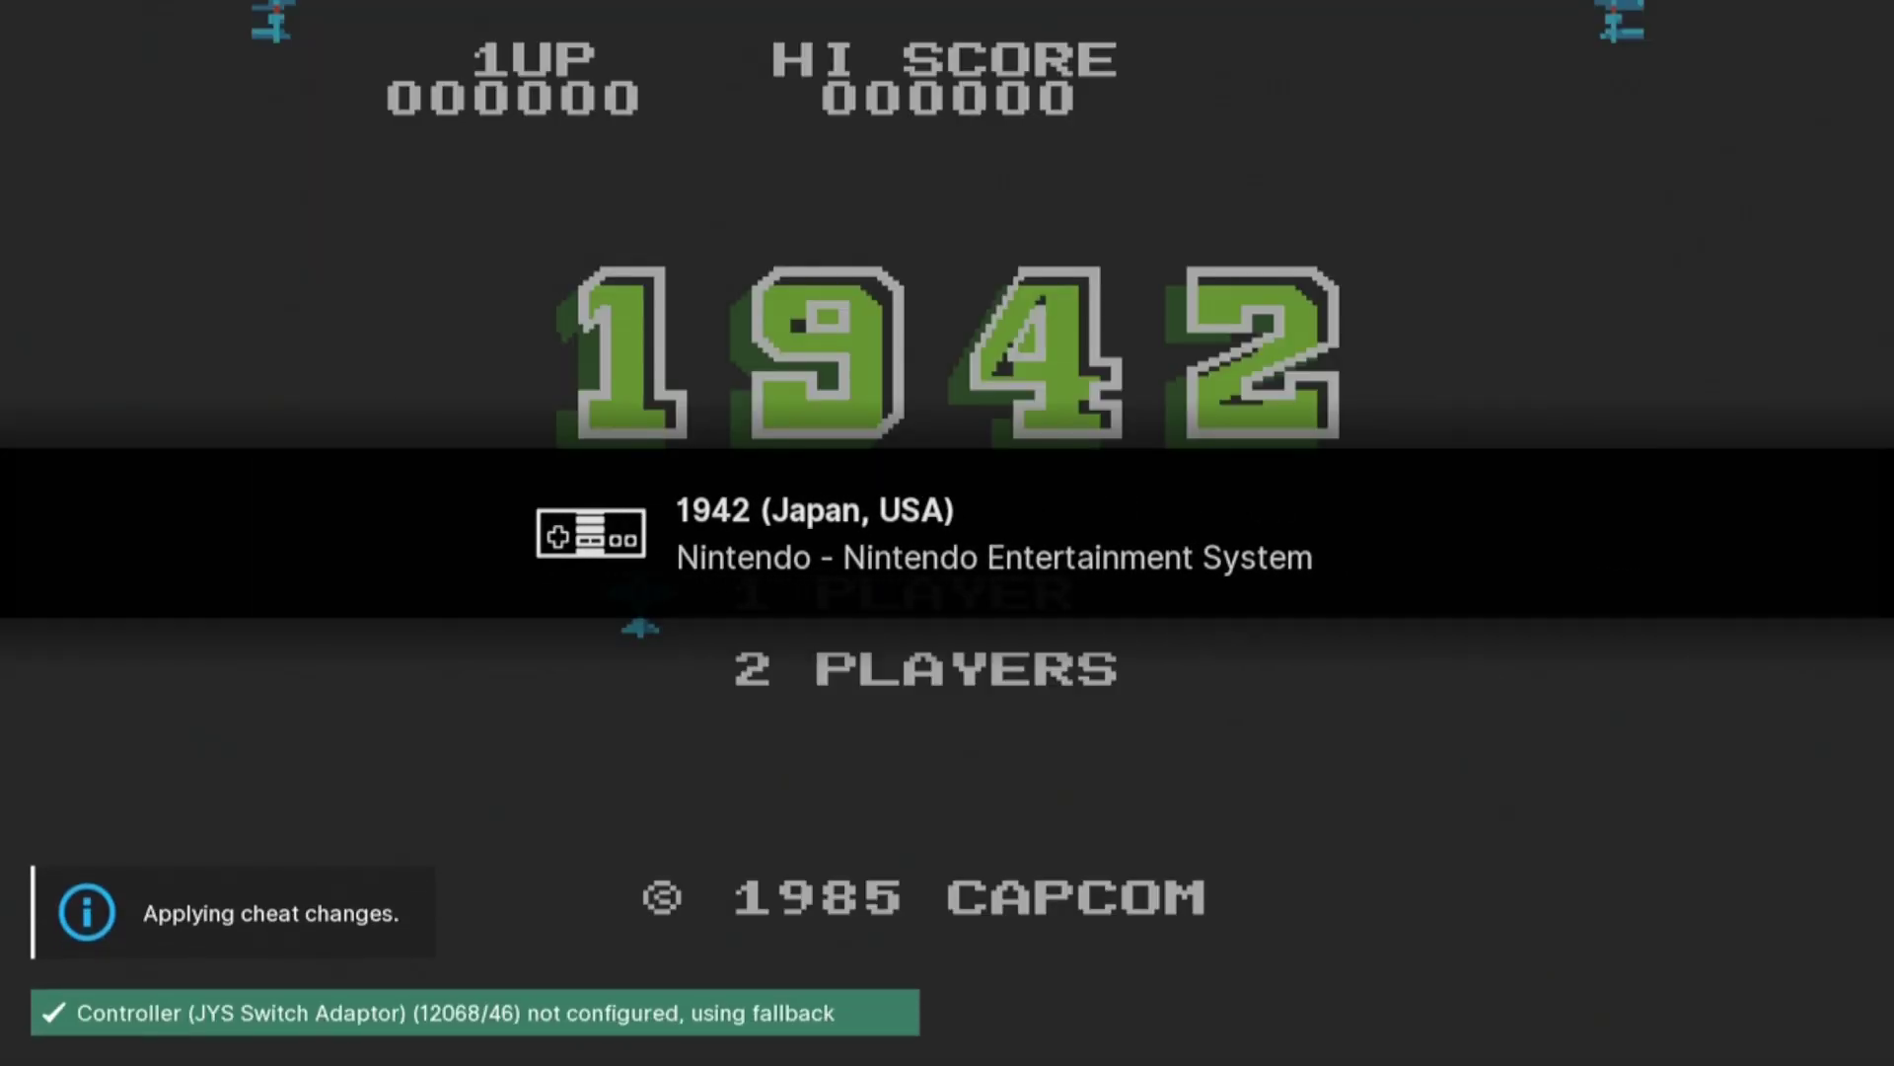
# Bring up the running game's Quick Menu and open its Cheats settings
pyautogui.press('F1')
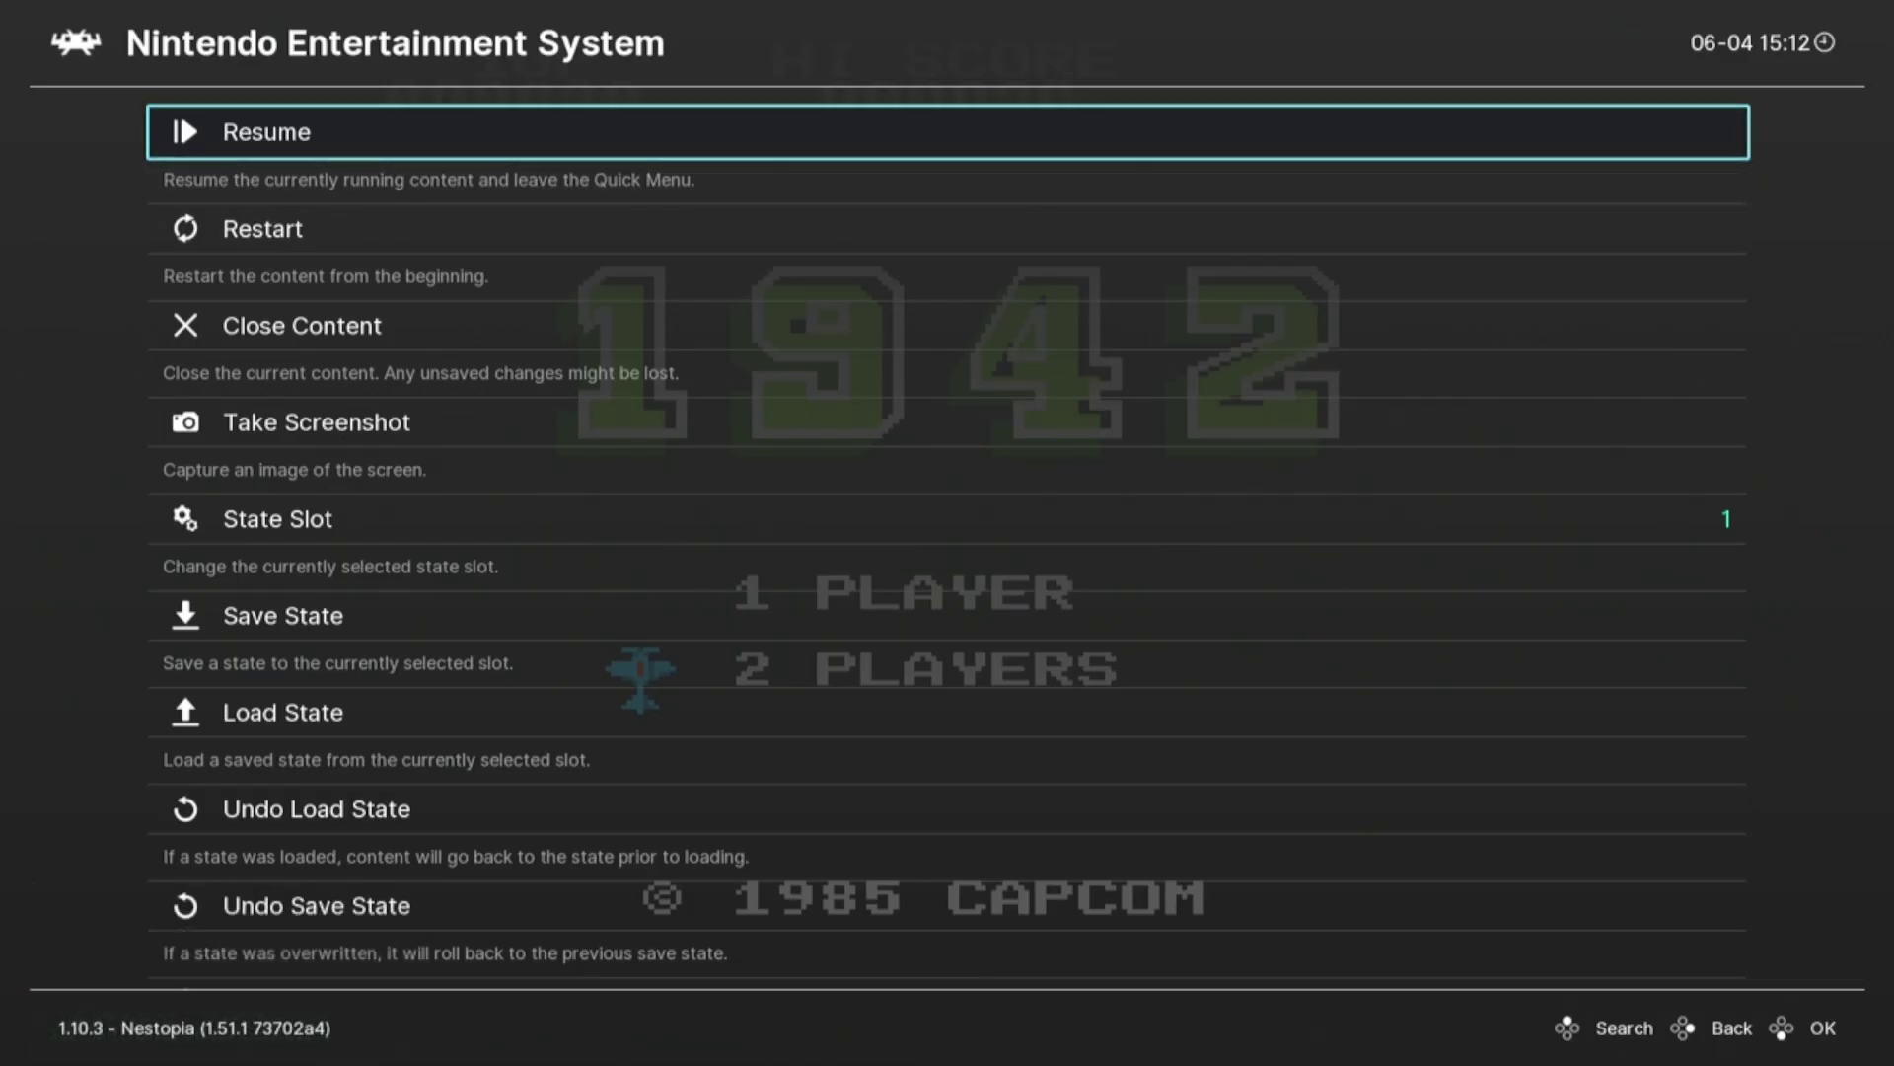
pyautogui.press('Down')
pyautogui.press('Down')
pyautogui.press('Down')
pyautogui.press('Down')
pyautogui.press('Down')
pyautogui.press('Down')
pyautogui.press('Down')
pyautogui.press('Down')
pyautogui.press('Down')
pyautogui.press('Down')
pyautogui.press('Down')
pyautogui.press('Down')
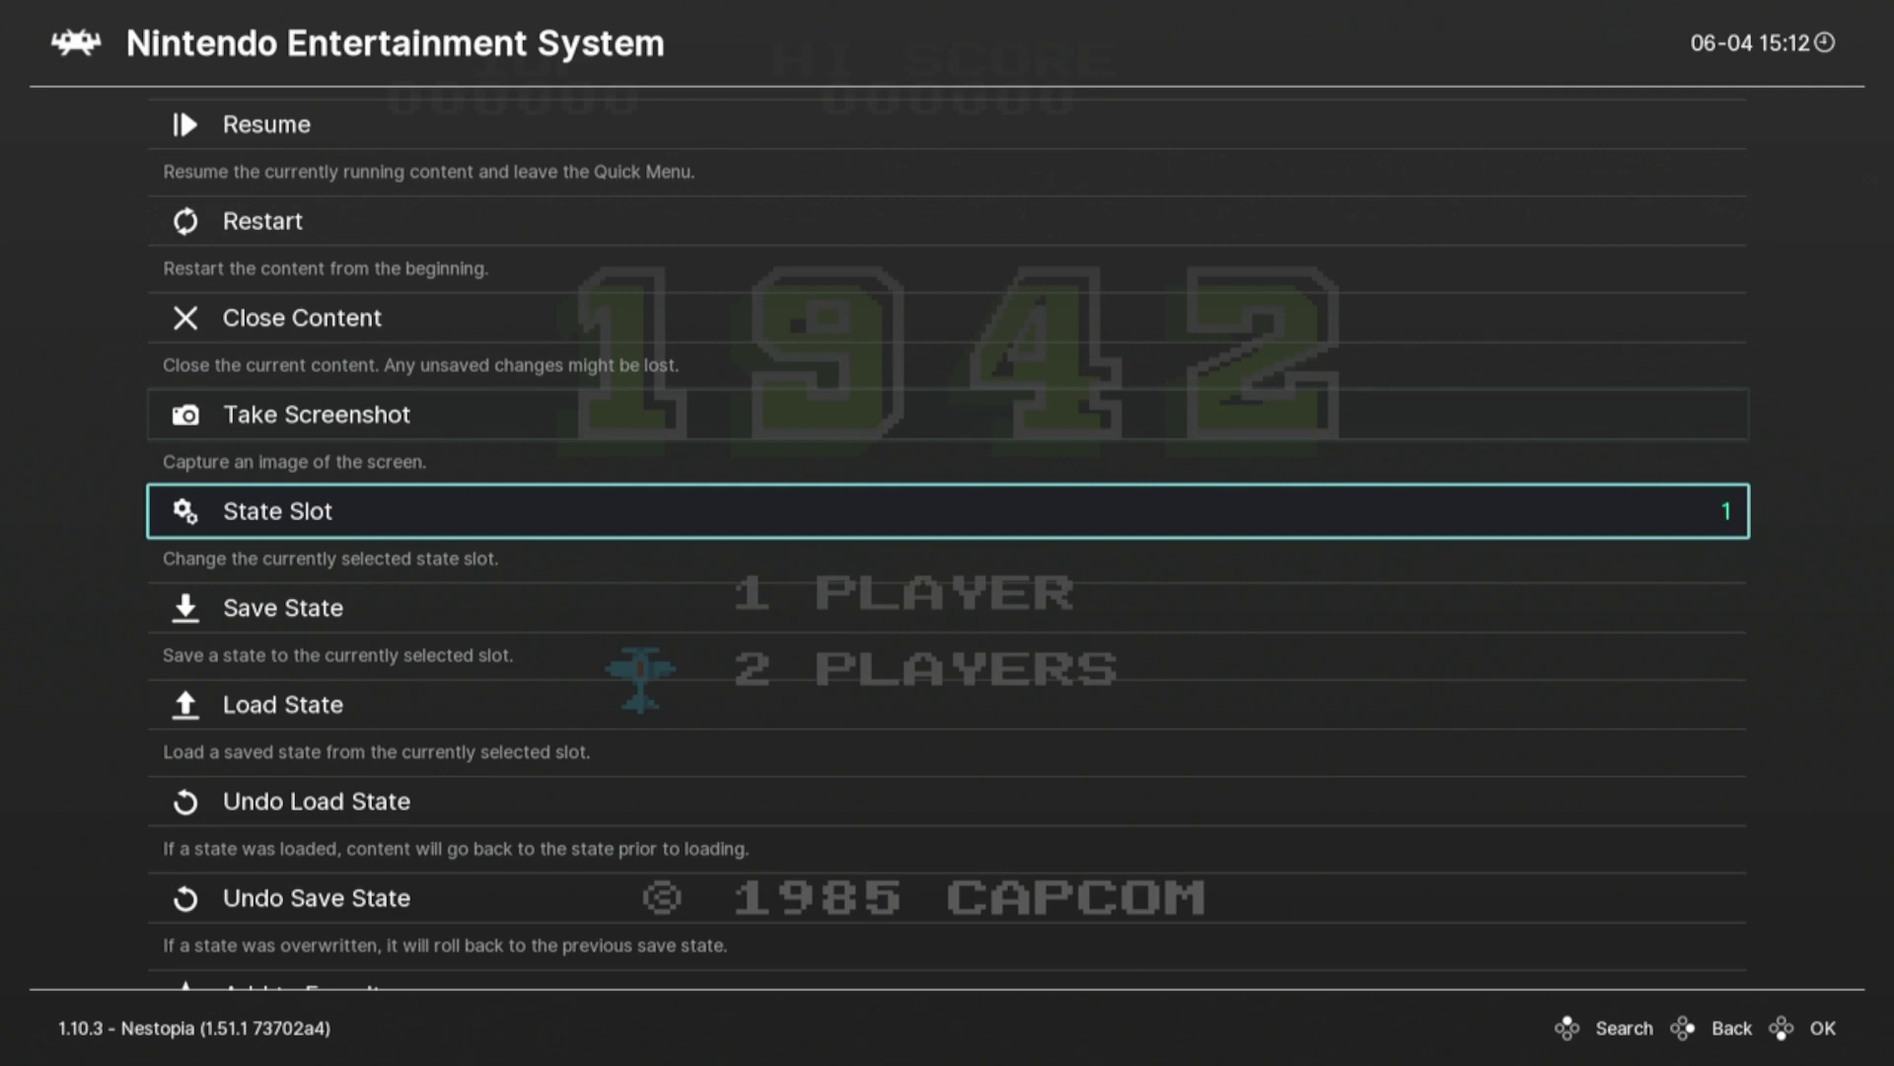
pyautogui.press('Down')
pyautogui.press('Down')
pyautogui.press('Down')
pyautogui.press('Down')
pyautogui.press('Down')
pyautogui.press('Down')
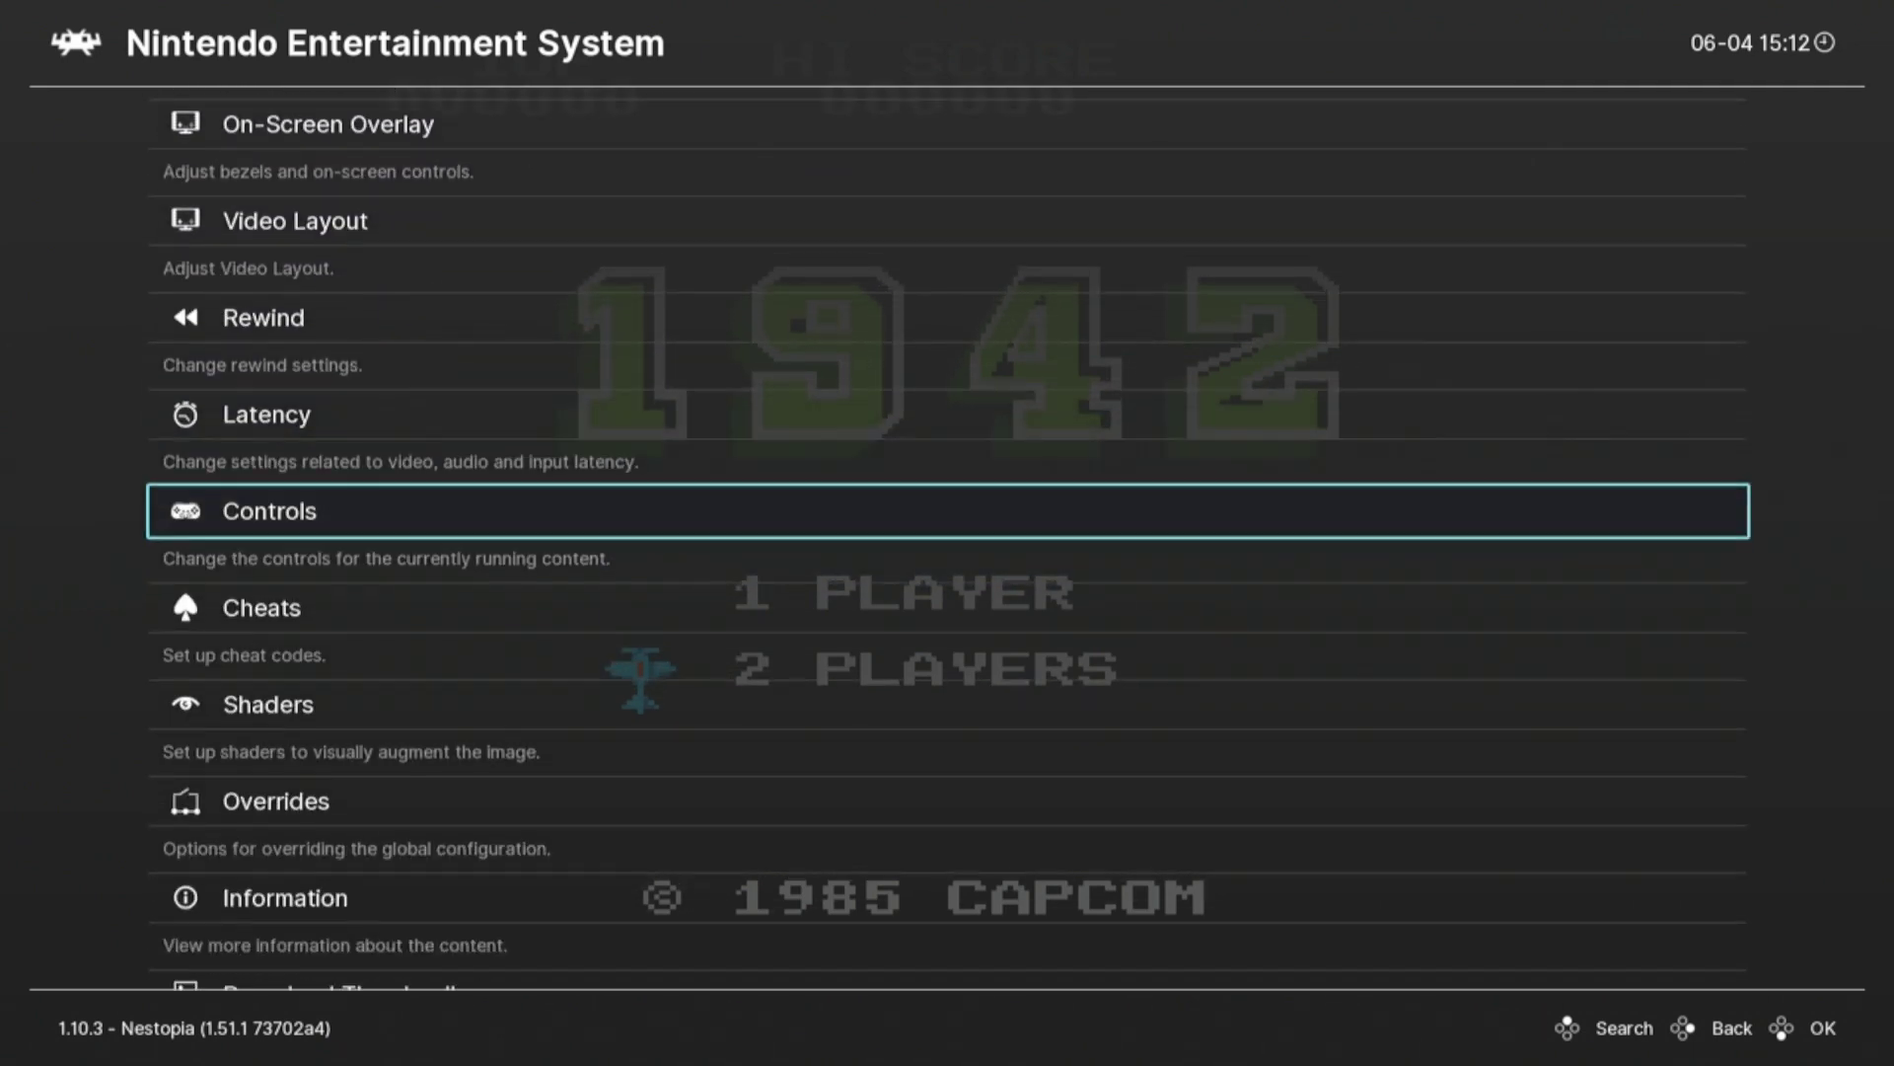
pyautogui.press('Return')
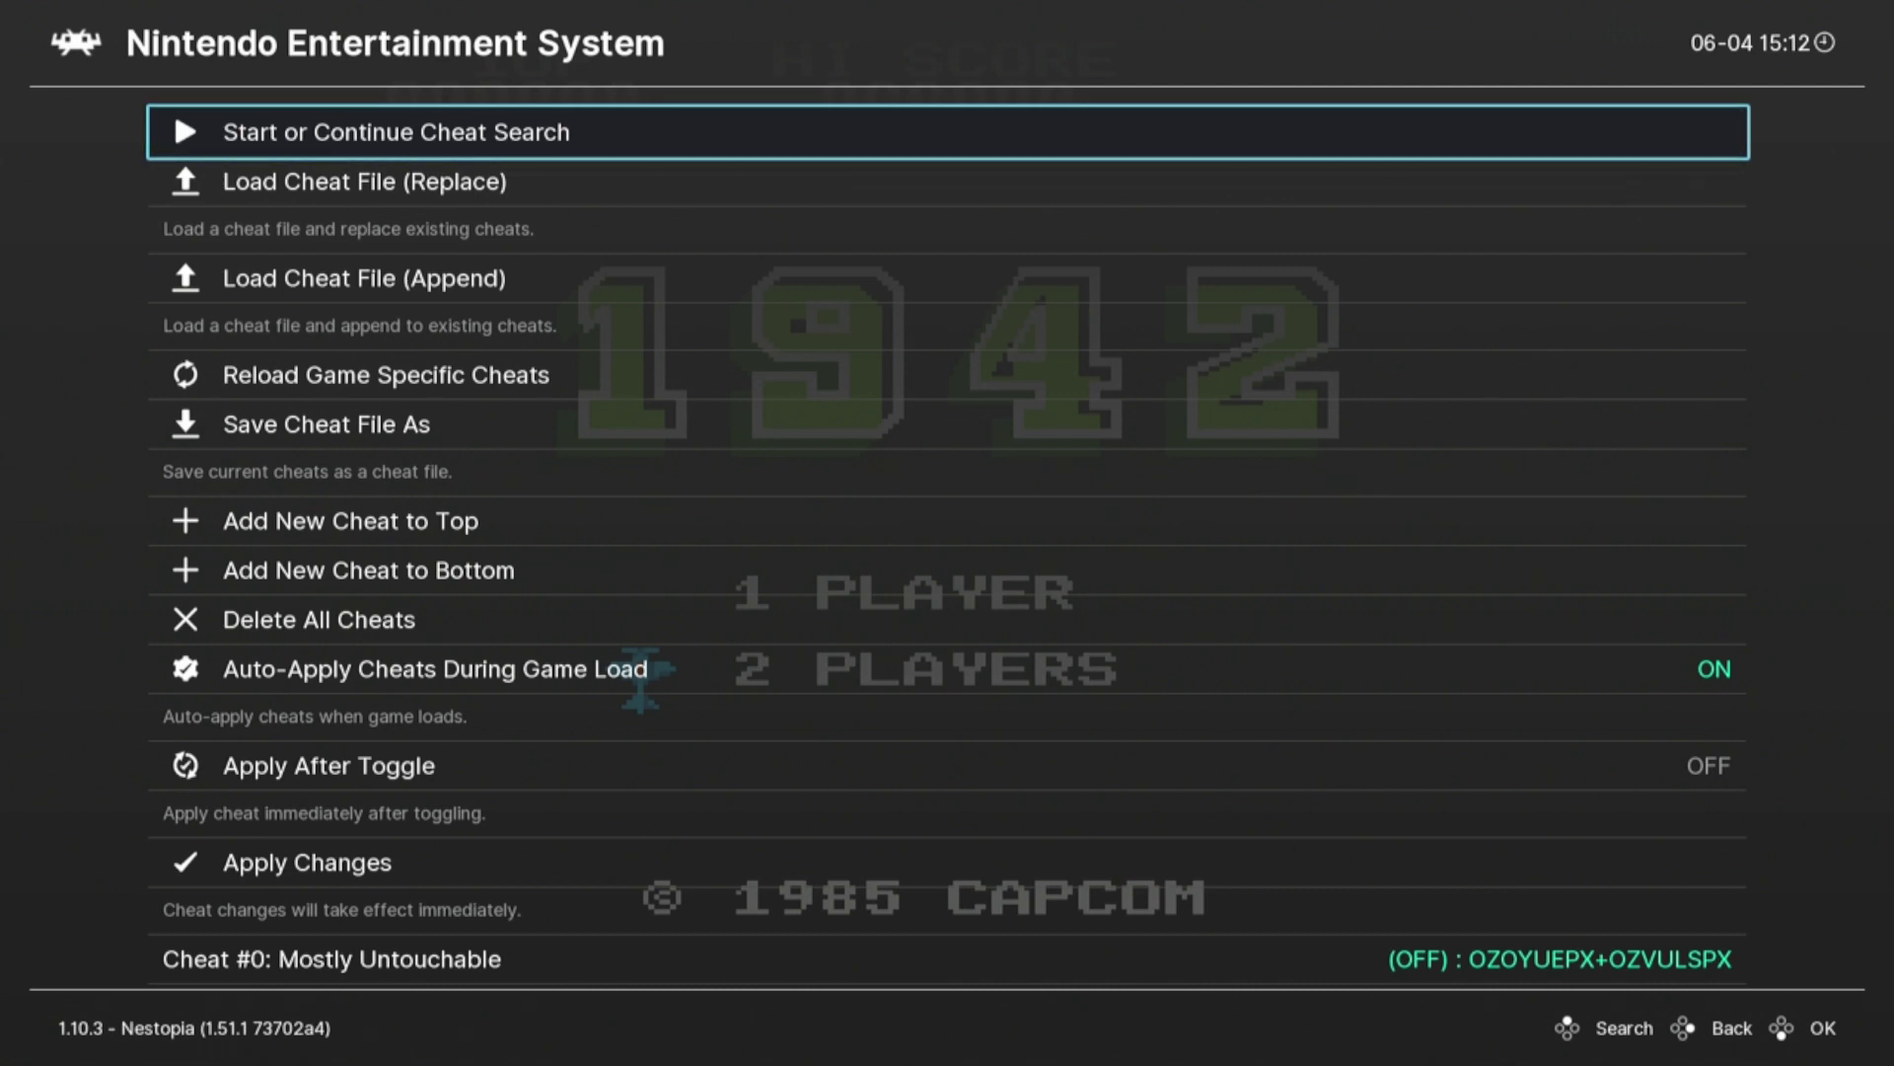
# Start loading a cheat file in Replace mode and open the Nintendo - Nintendo Entertainment System folder
pyautogui.press('Down')
pyautogui.press('Return')
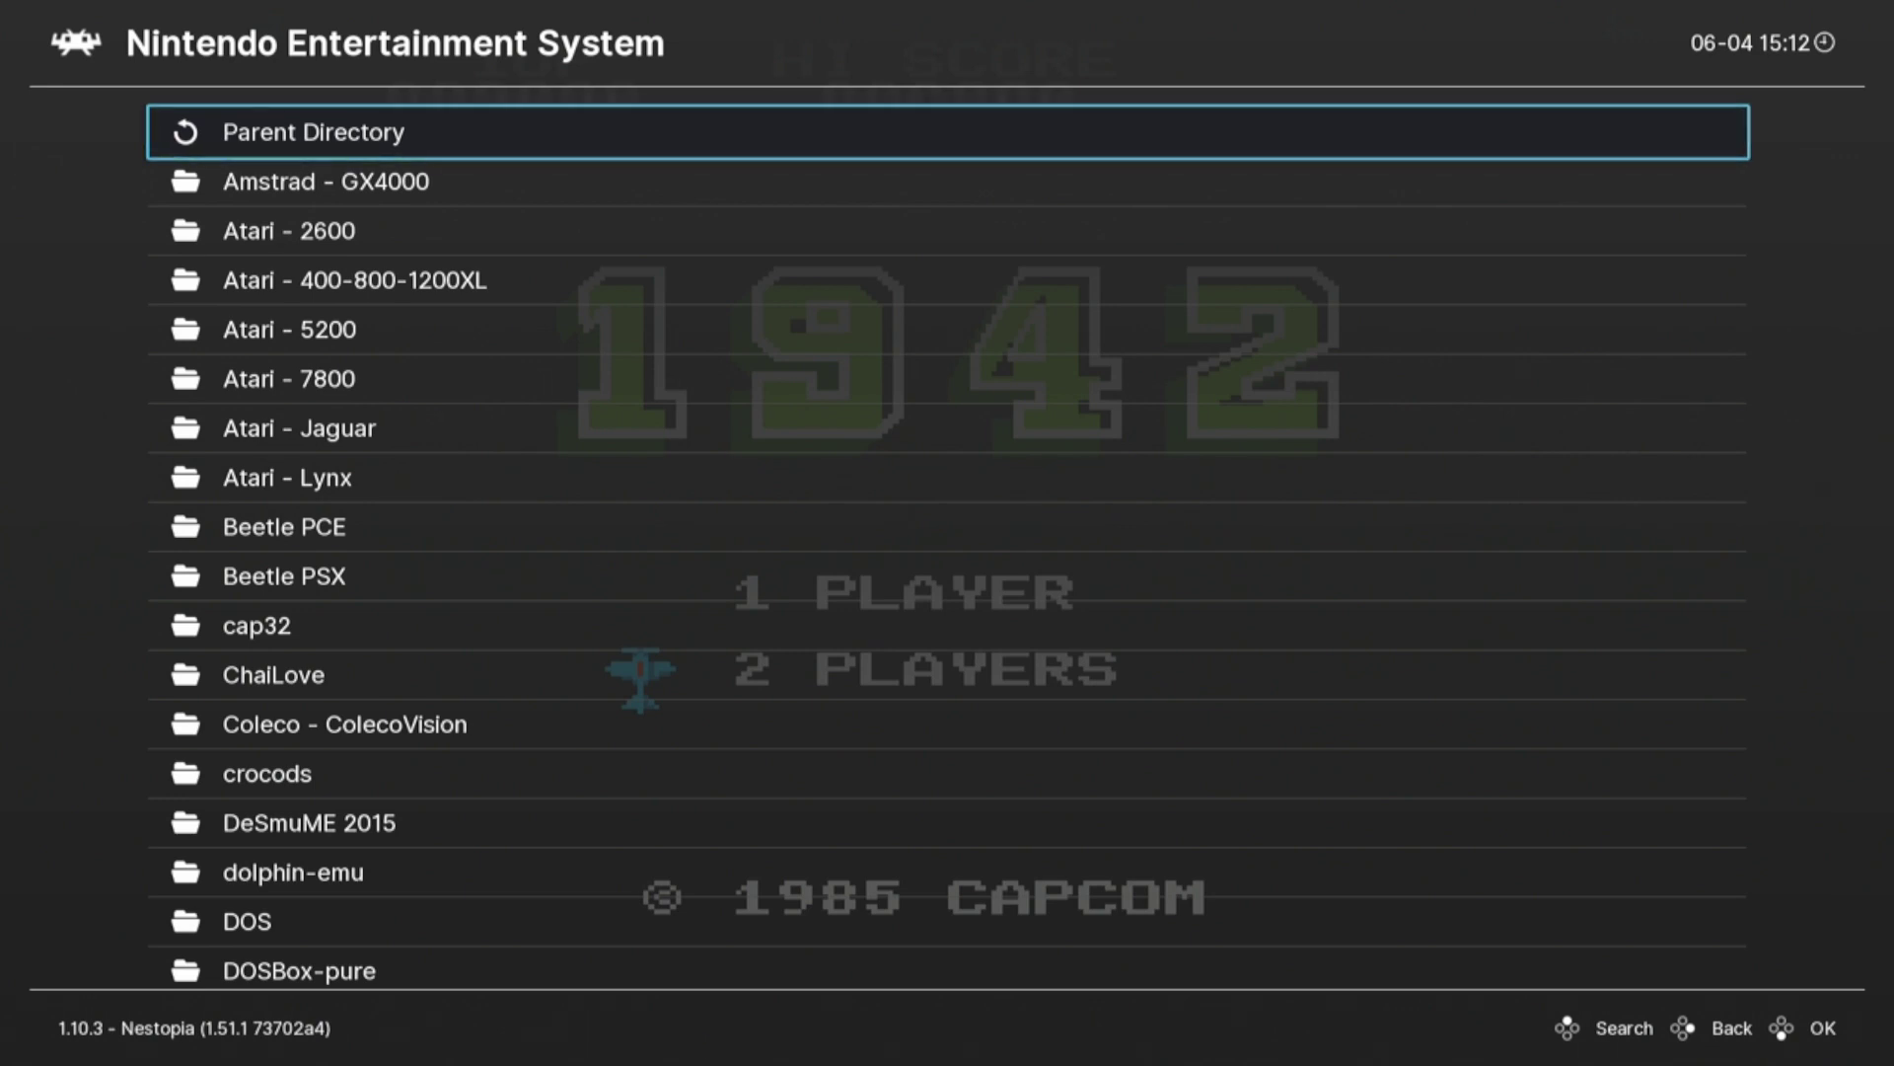
pyautogui.press('Up')
pyautogui.press('Up')
pyautogui.press('Up')
pyautogui.press('Up')
pyautogui.press('Up')
pyautogui.press('Up')
pyautogui.press('Up')
pyautogui.press('Up')
pyautogui.press('Up')
pyautogui.press('Up')
pyautogui.press('Up')
pyautogui.press('Up')
pyautogui.press('Up')
pyautogui.press('Up')
pyautogui.press('Up')
pyautogui.press('Up')
pyautogui.press('Up')
pyautogui.press('Up')
pyautogui.press('Up')
pyautogui.press('Up')
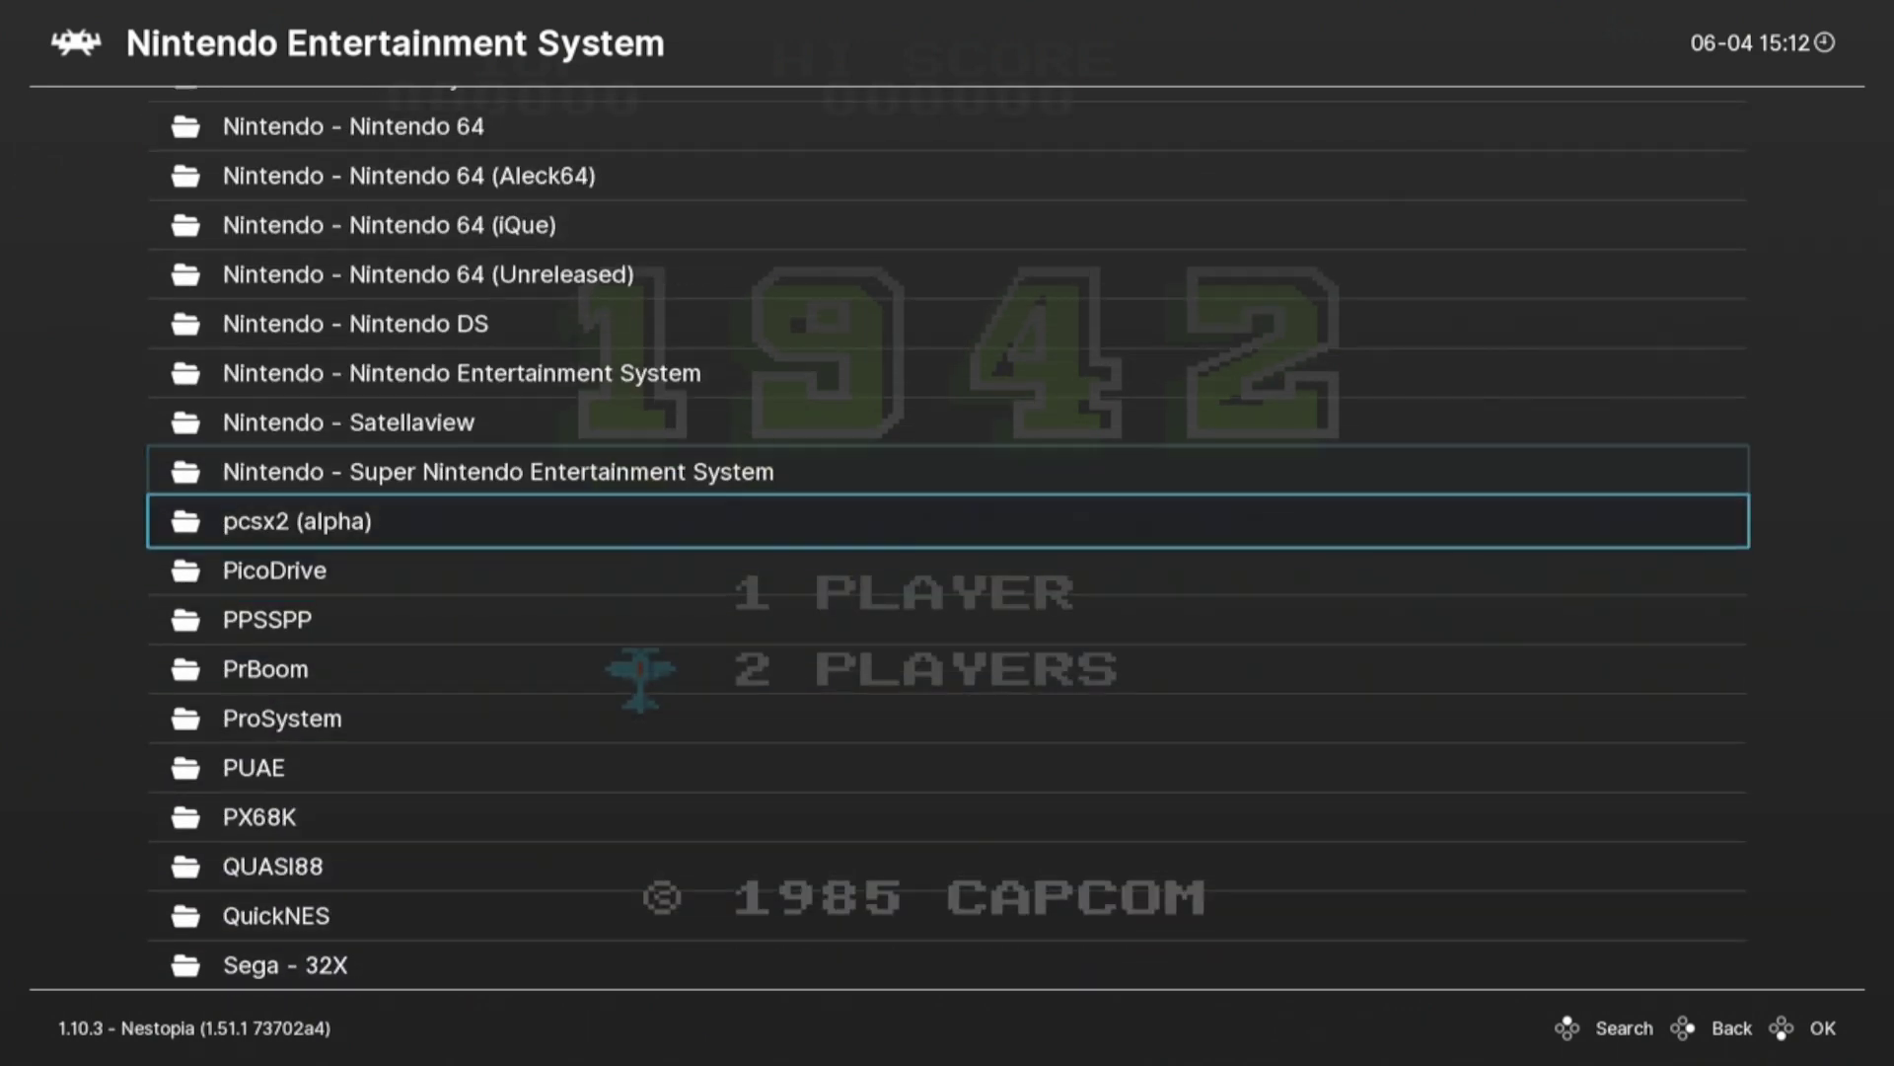
pyautogui.press('Up')
pyautogui.press('Up')
pyautogui.press('Down')
pyautogui.press('Down')
pyautogui.press('Down')
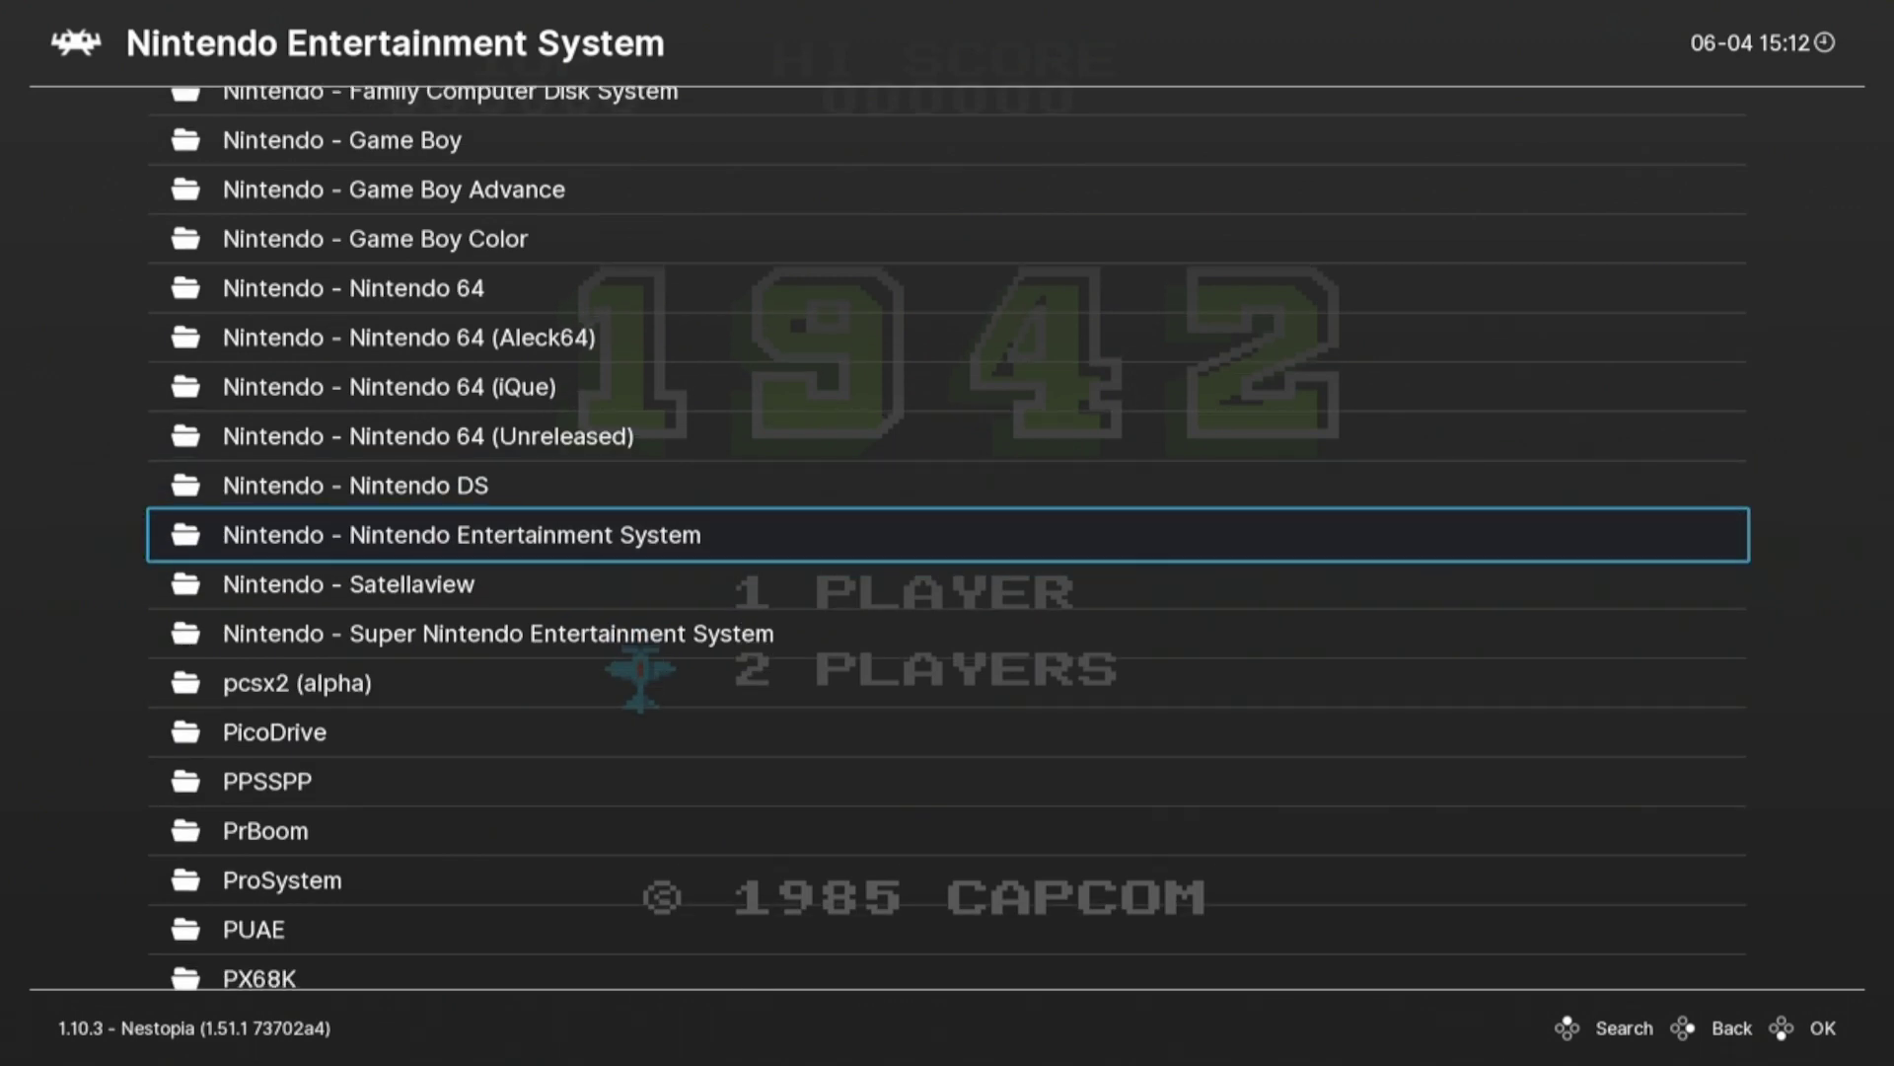
pyautogui.press('Return')
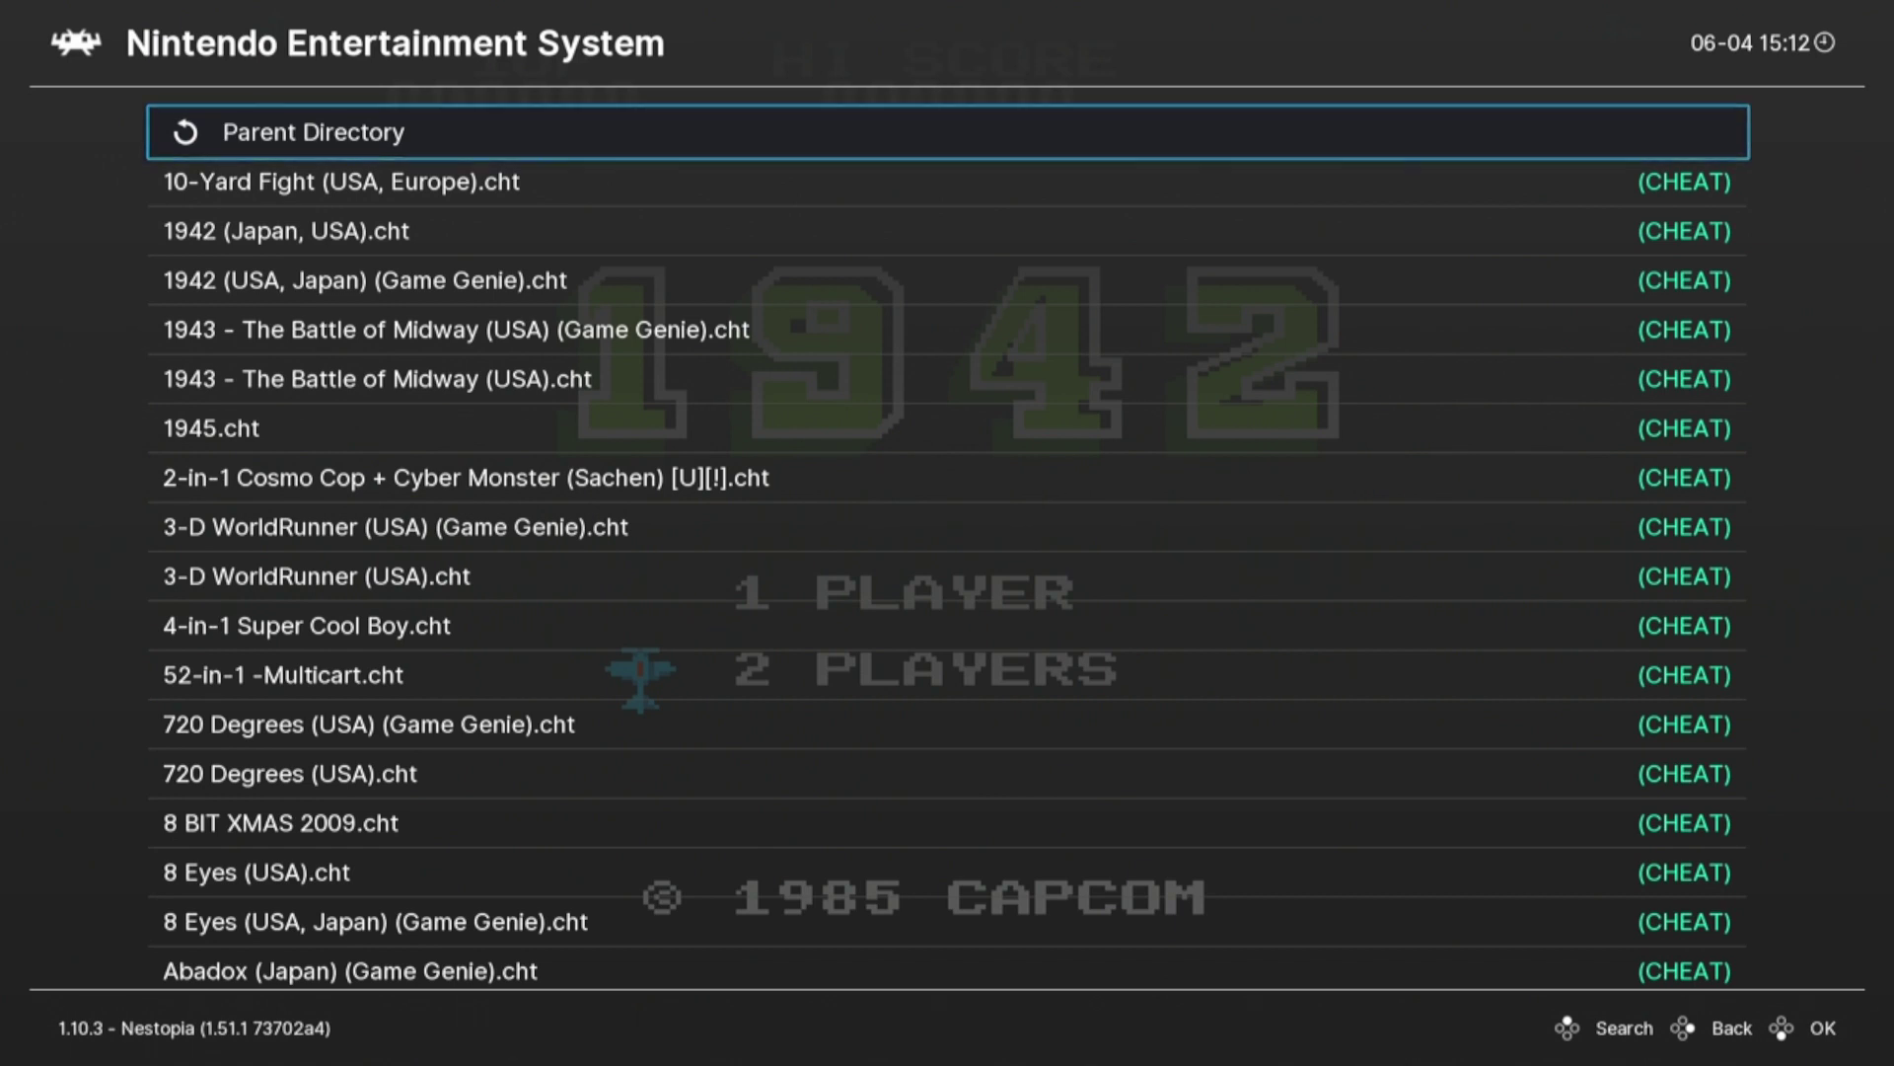
# Search the Nintendo Entertainment System cheat files for 1942
pyautogui.press('Down')
pyautogui.press('Down')
pyautogui.press('Down')
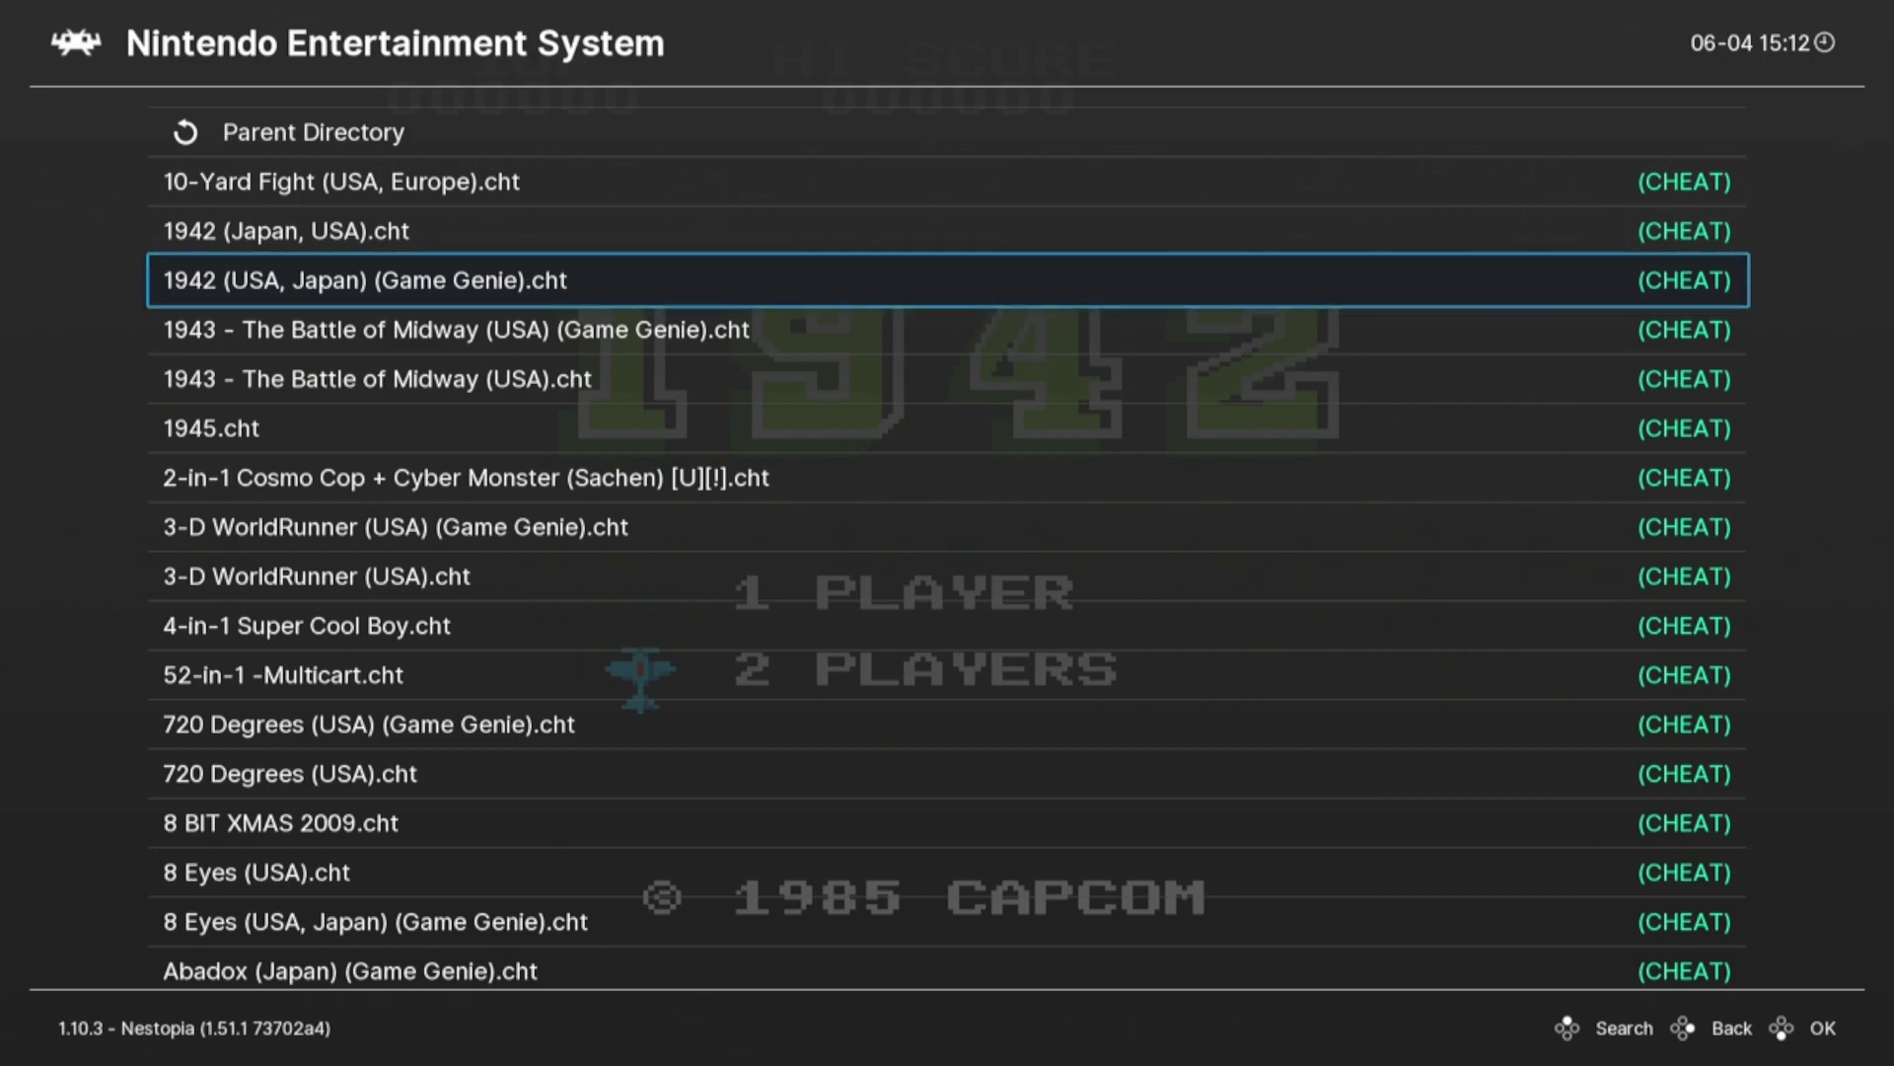
pyautogui.press('/')
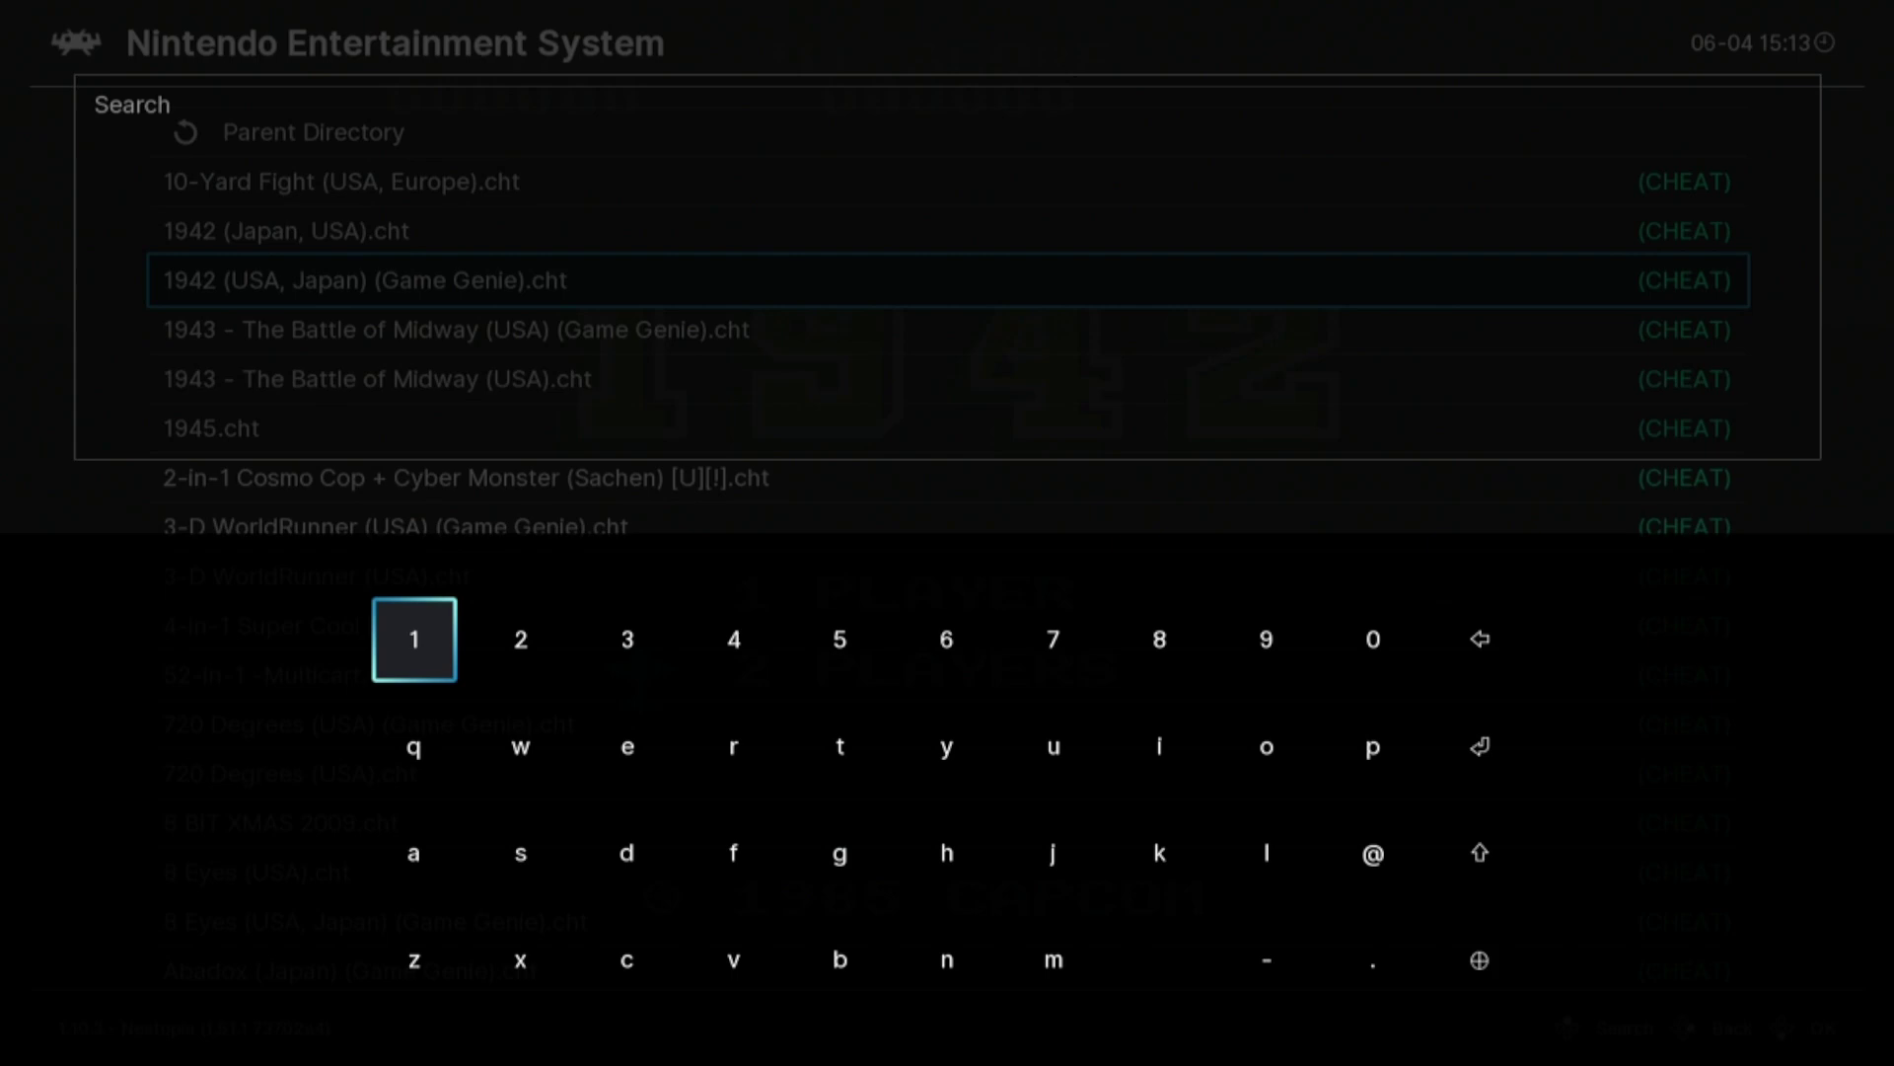
pyautogui.write('1942')
pyautogui.press('Return')
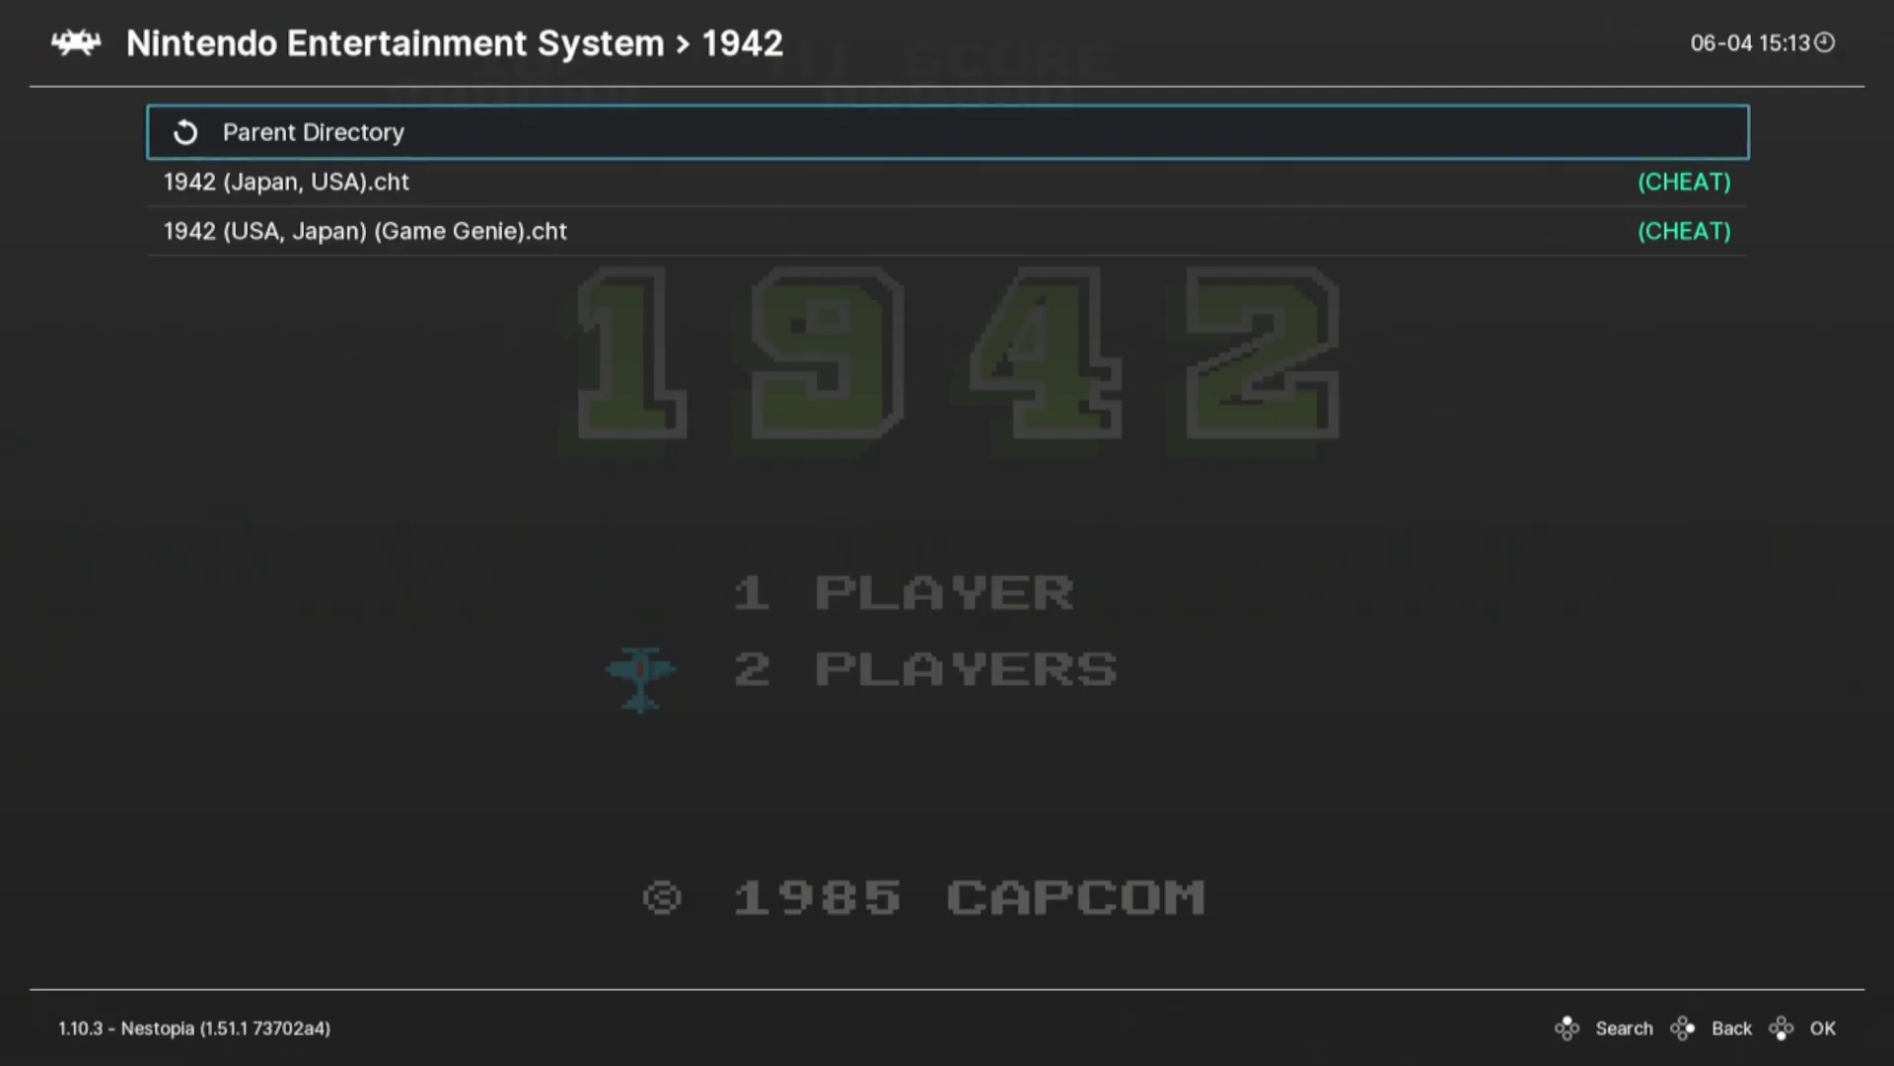
# Load the cheat file 1942 (Japan, USA).cht in place of the existing cheats
pyautogui.press('Down')
pyautogui.press('Down')
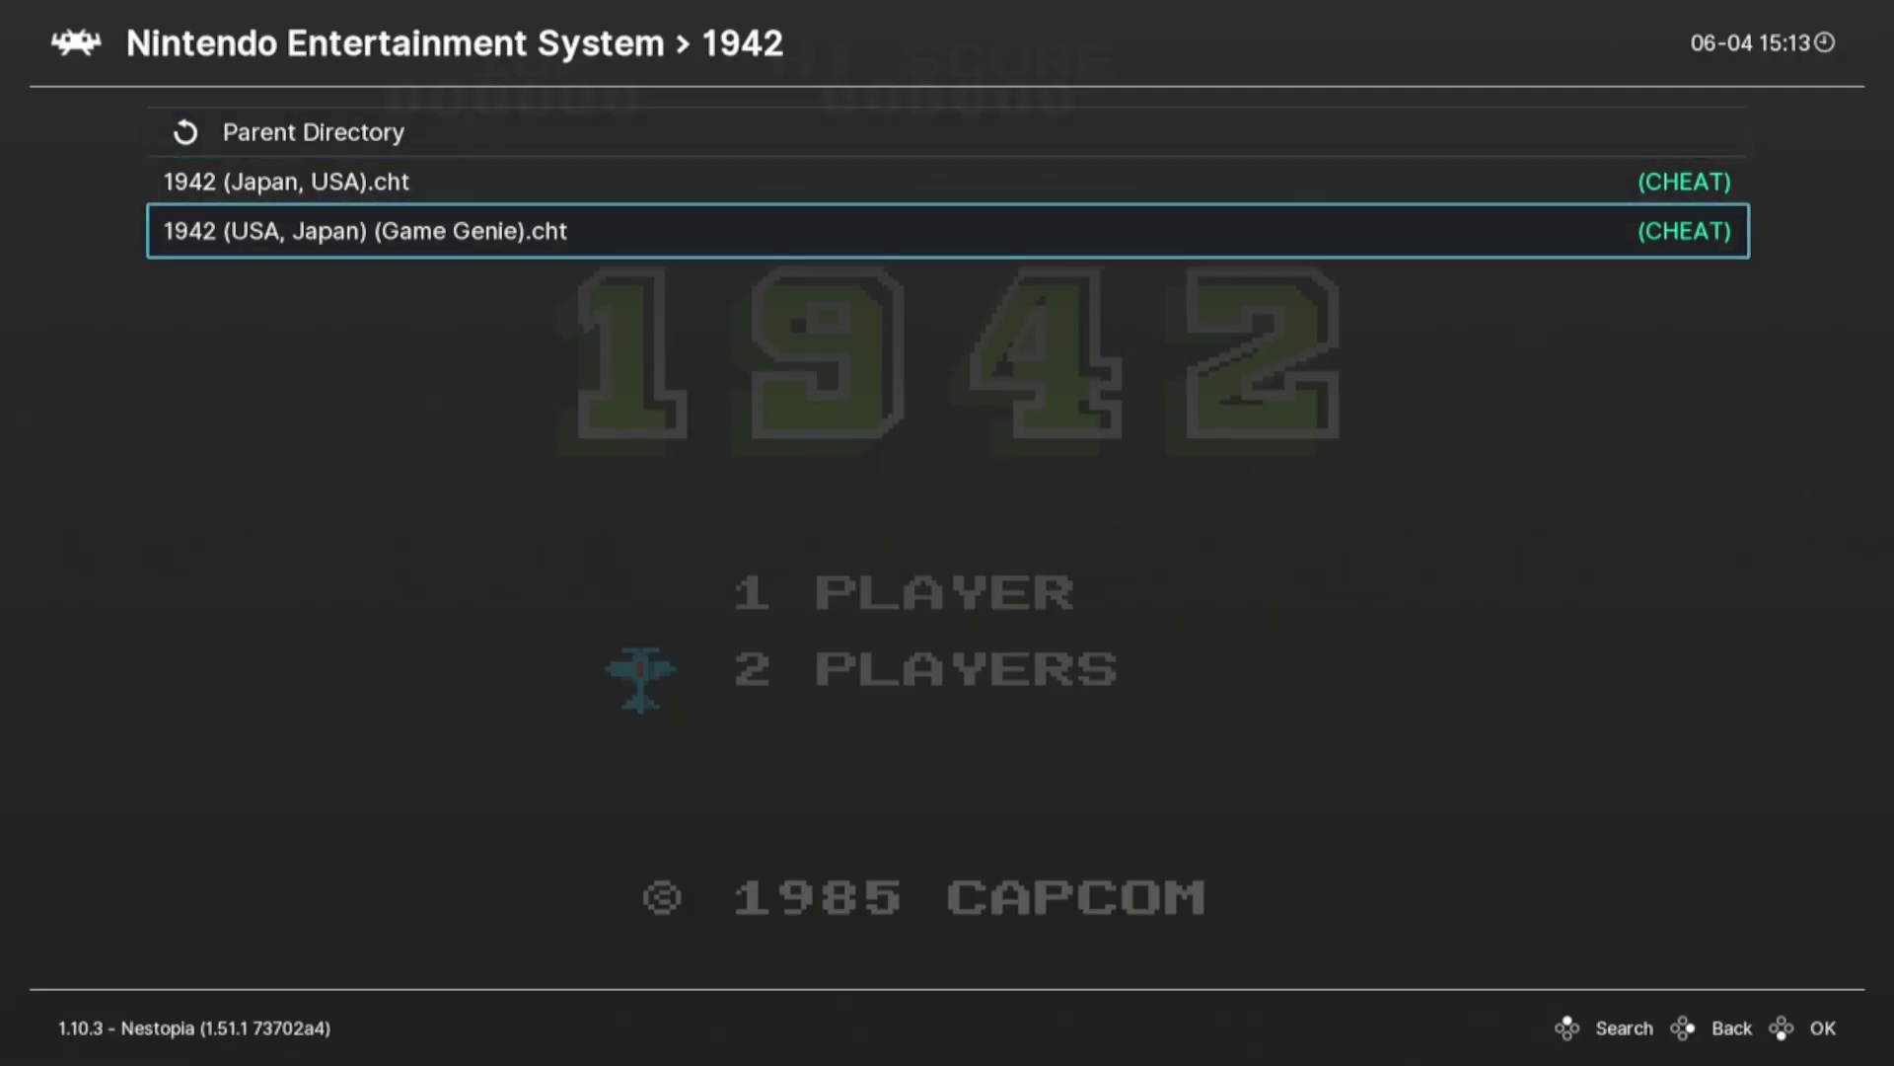
pyautogui.press('Up')
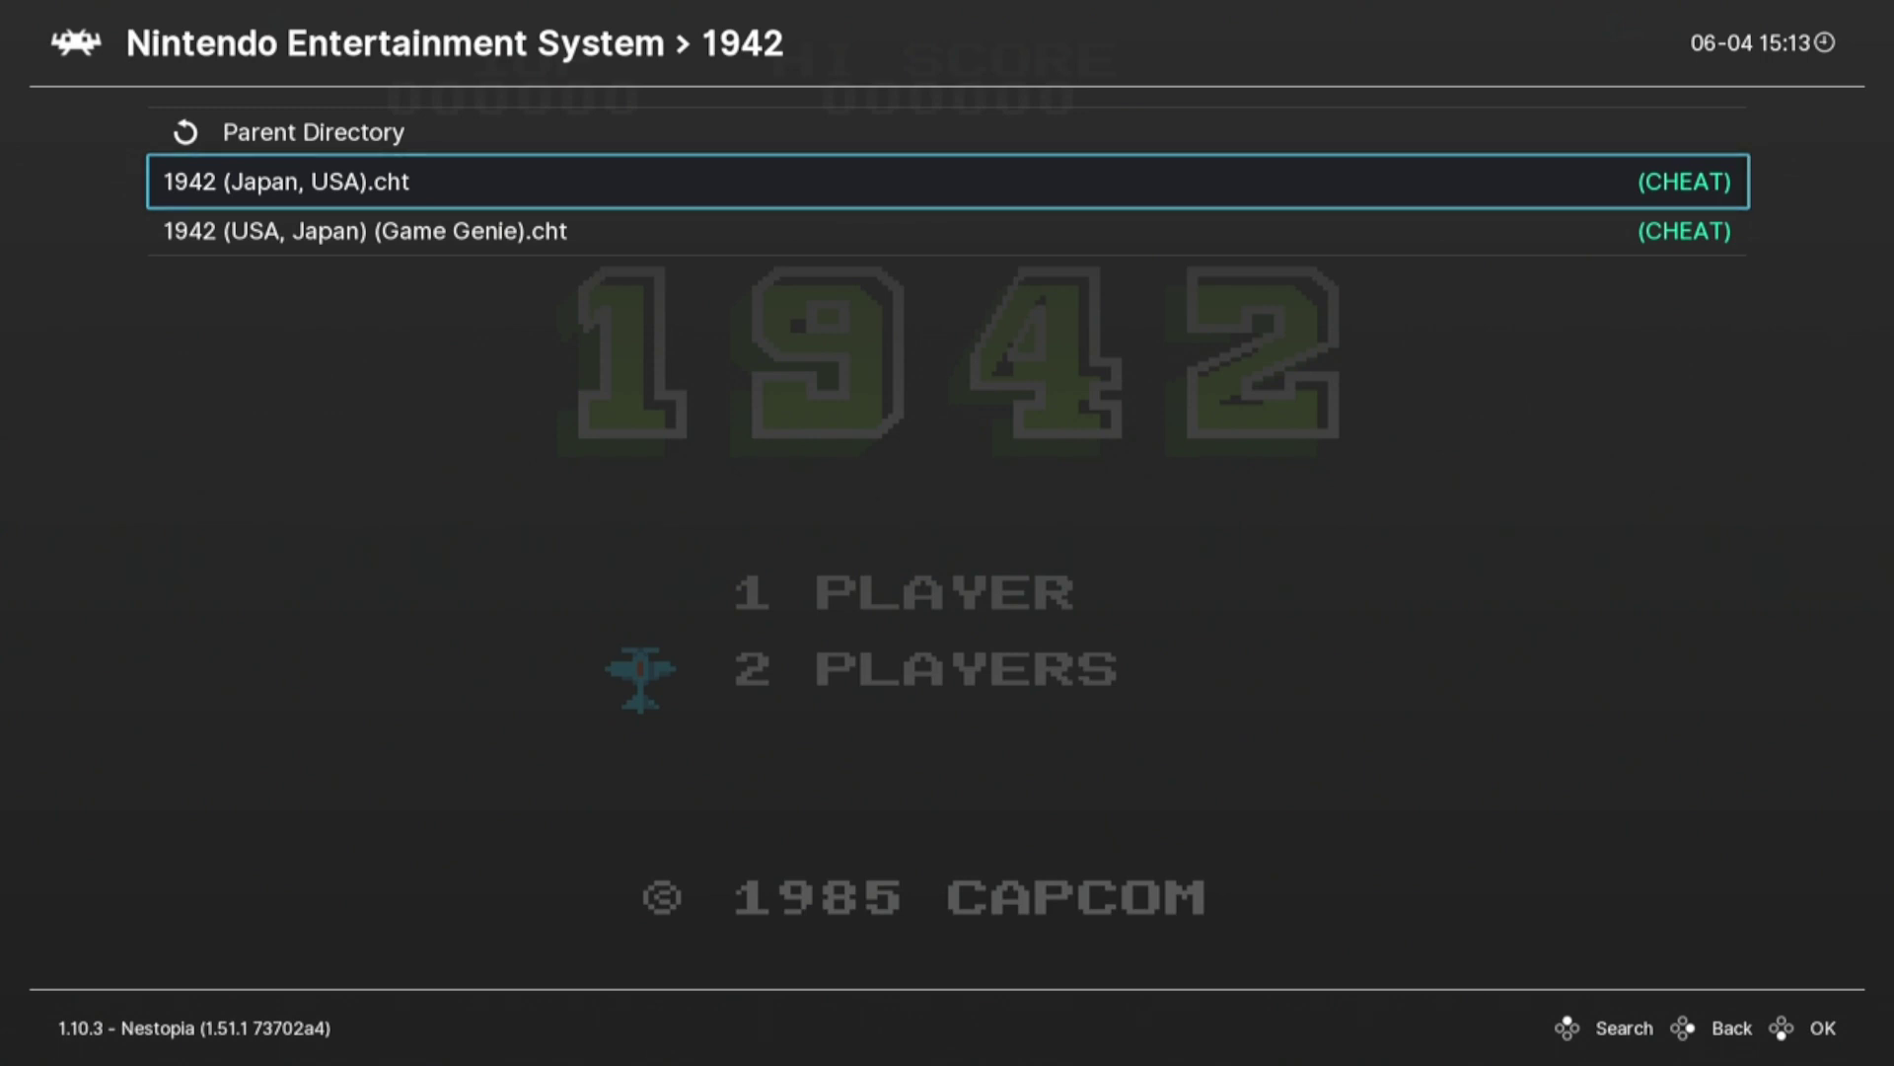
pyautogui.press('Return')
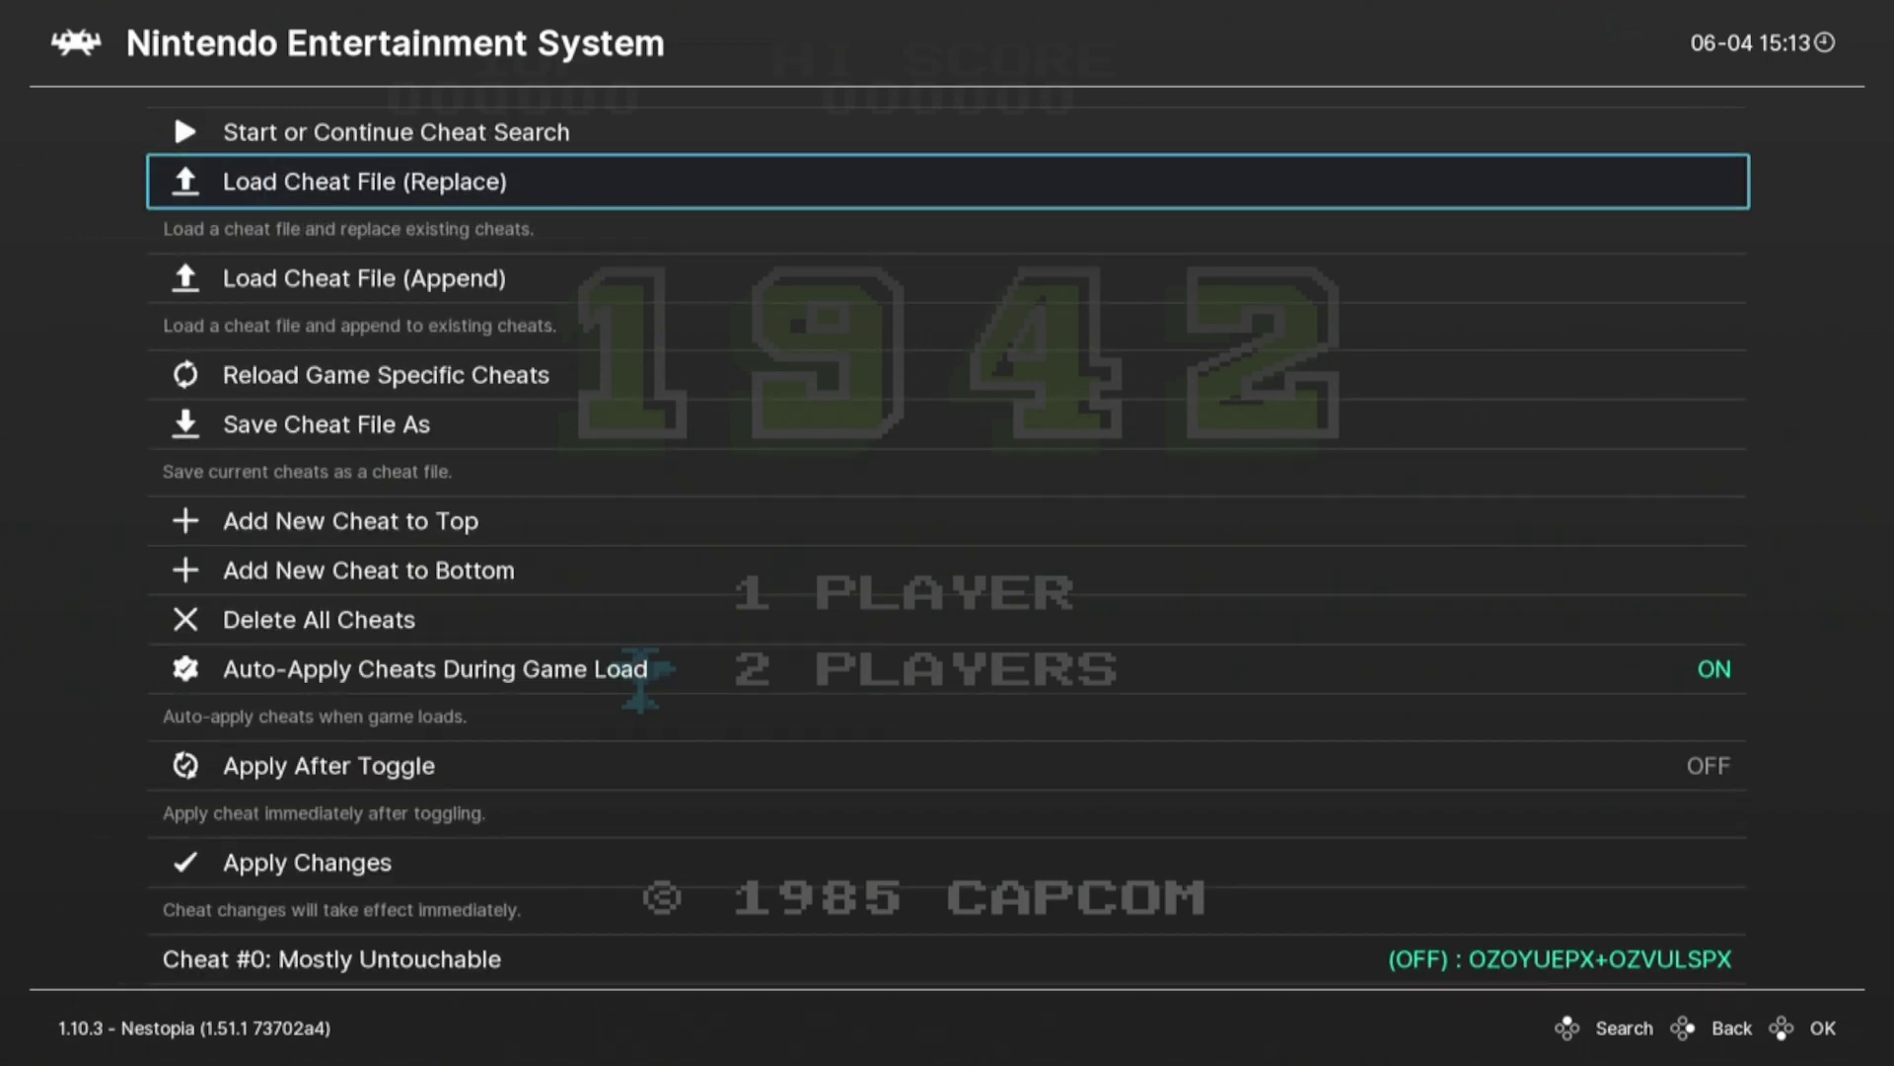
# Enable Cheat #4: Rapid Fire and return to the cheat list
pyautogui.press('Down')
pyautogui.press('Down')
pyautogui.press('Down')
pyautogui.press('Down')
pyautogui.press('Down')
pyautogui.press('Down')
pyautogui.press('Down')
pyautogui.press('Down')
pyautogui.press('Down')
pyautogui.press('Down')
pyautogui.press('Down')
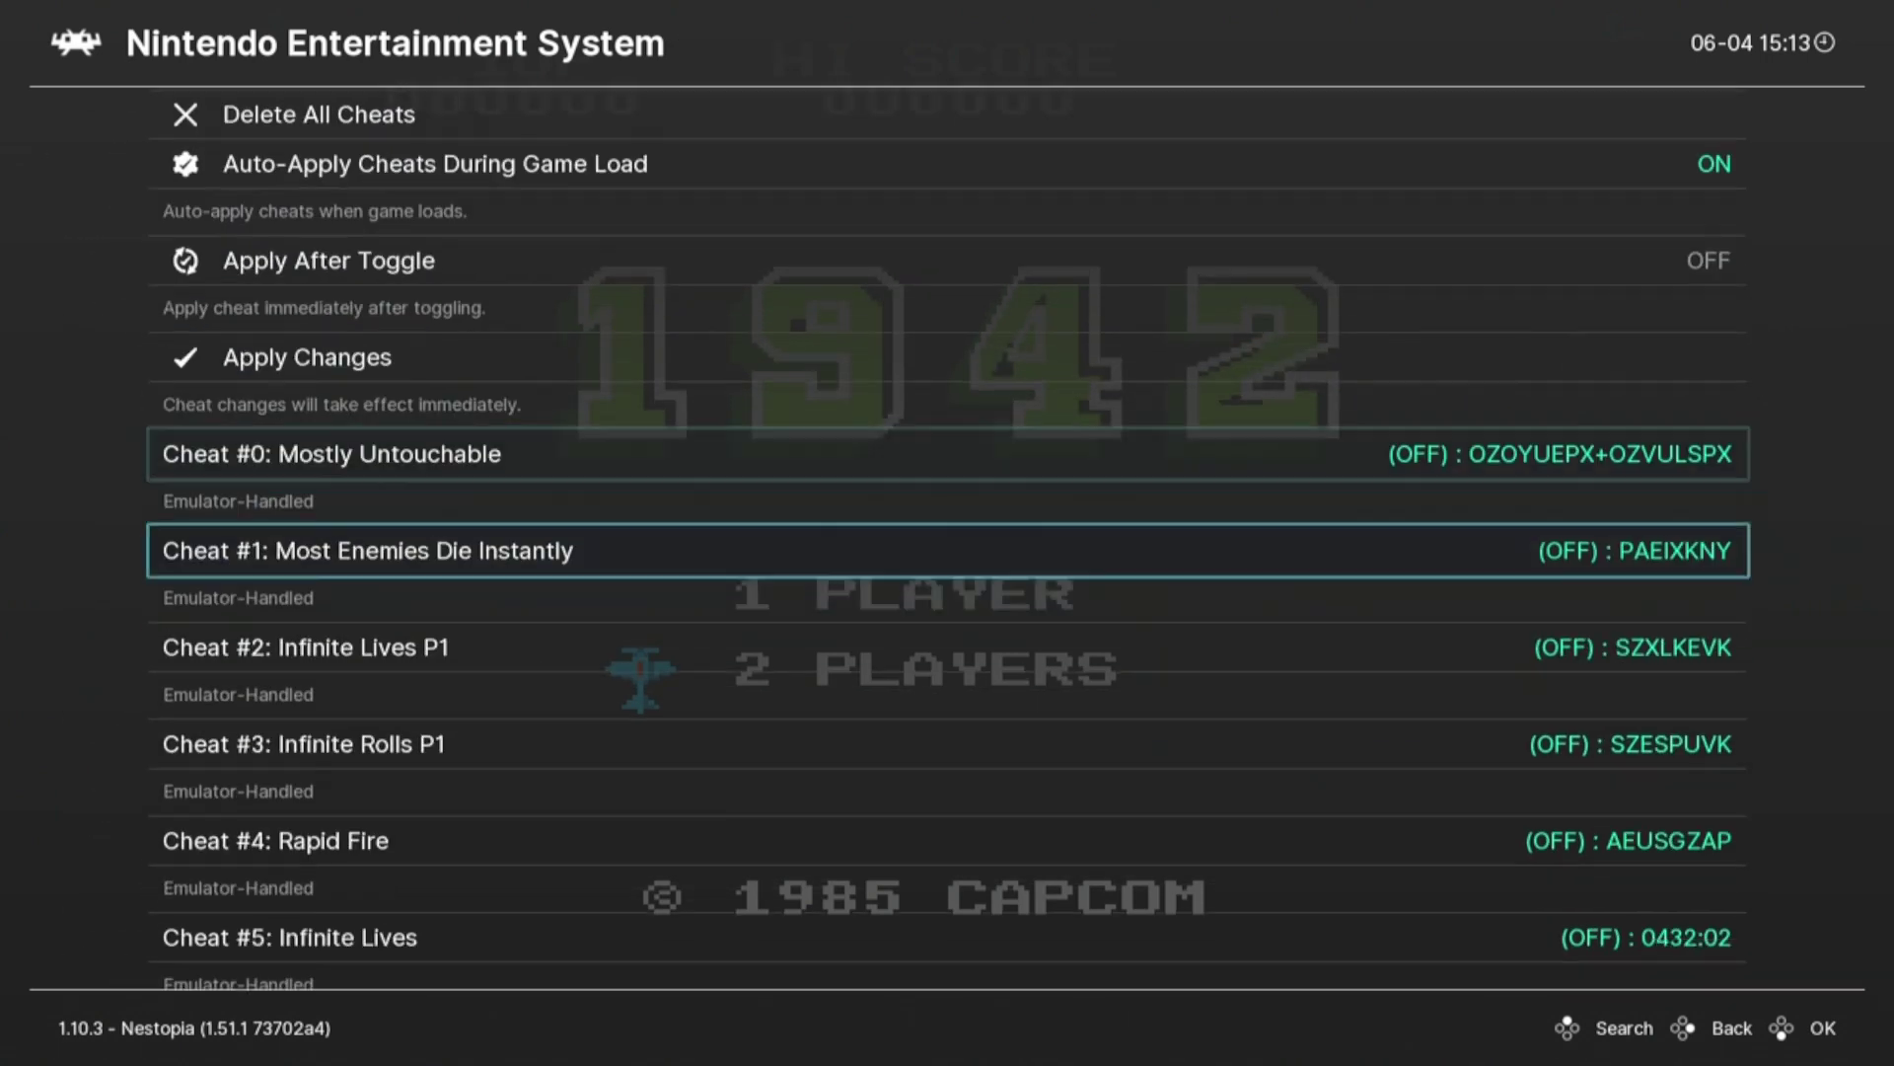
pyautogui.press('Down')
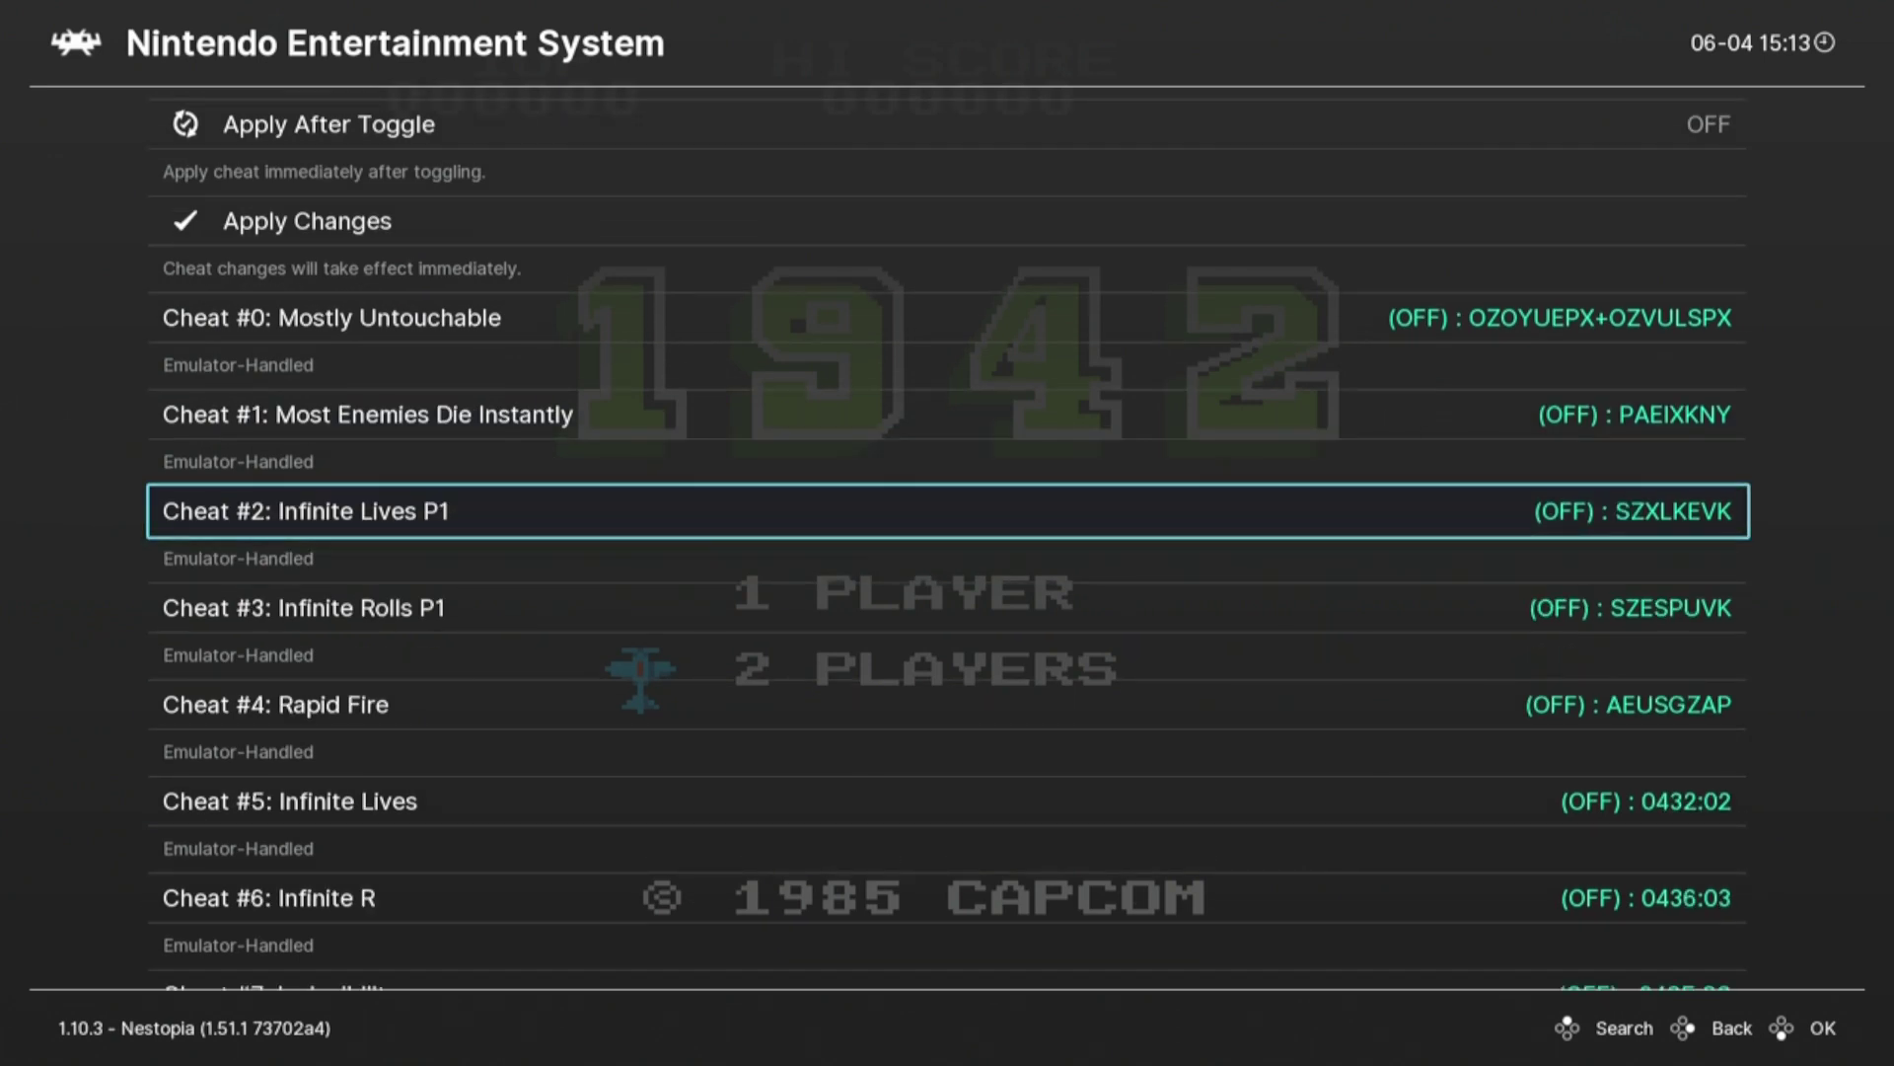
pyautogui.press('Down')
pyautogui.press('Down')
pyautogui.press('Return')
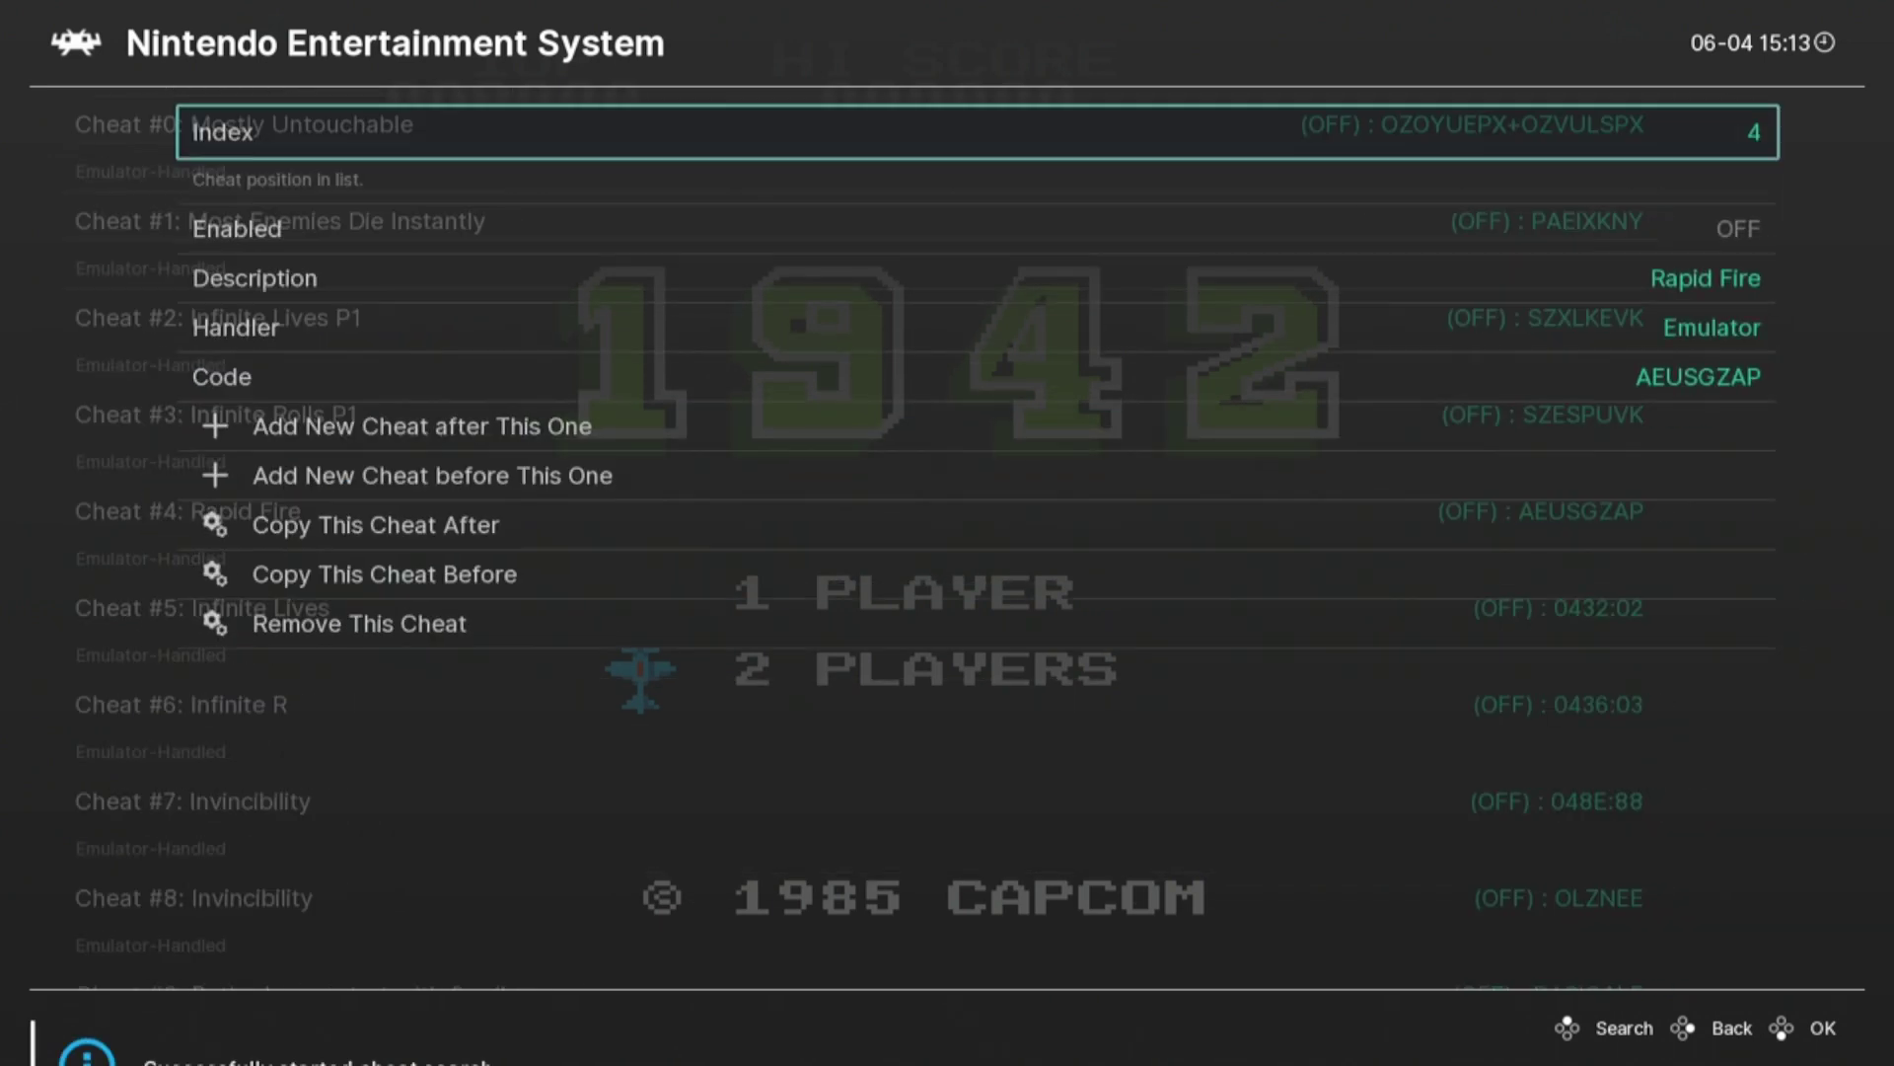
pyautogui.press('Down')
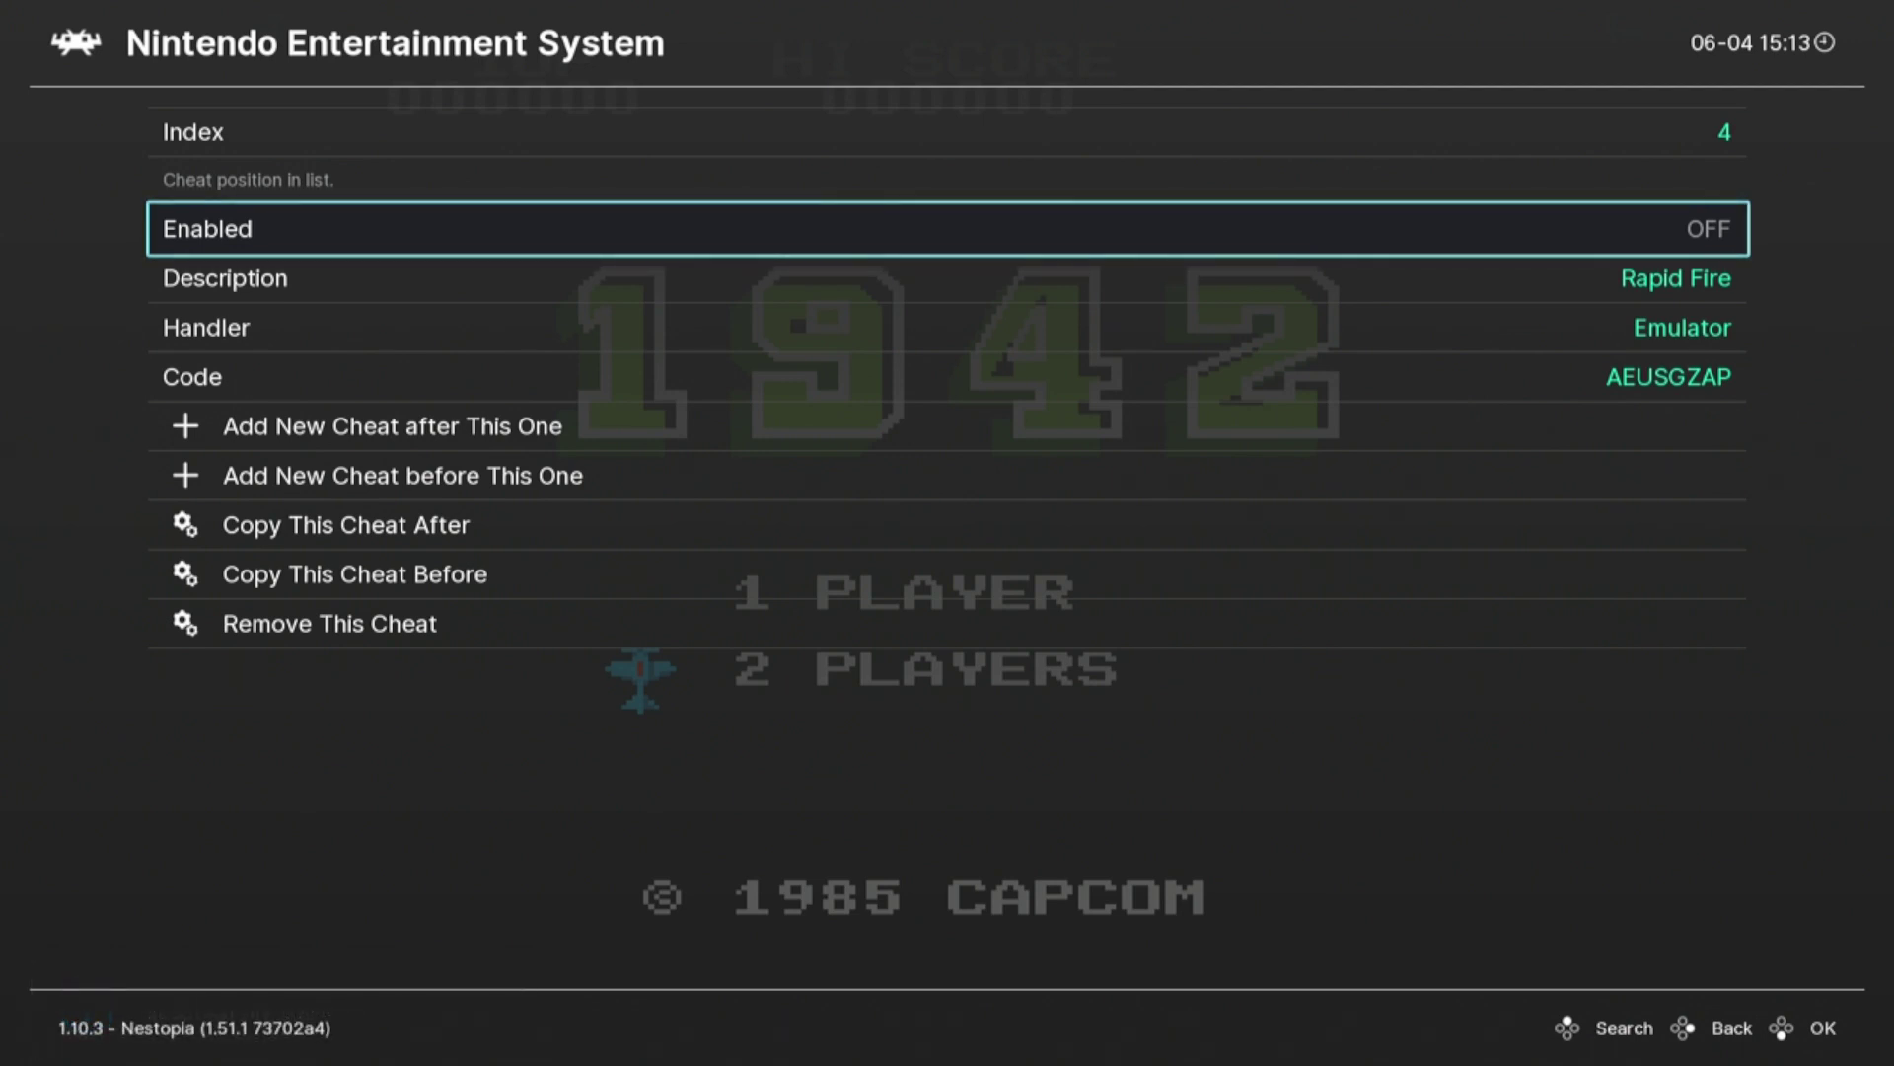
pyautogui.press('Return')
pyautogui.press('BackSpace')
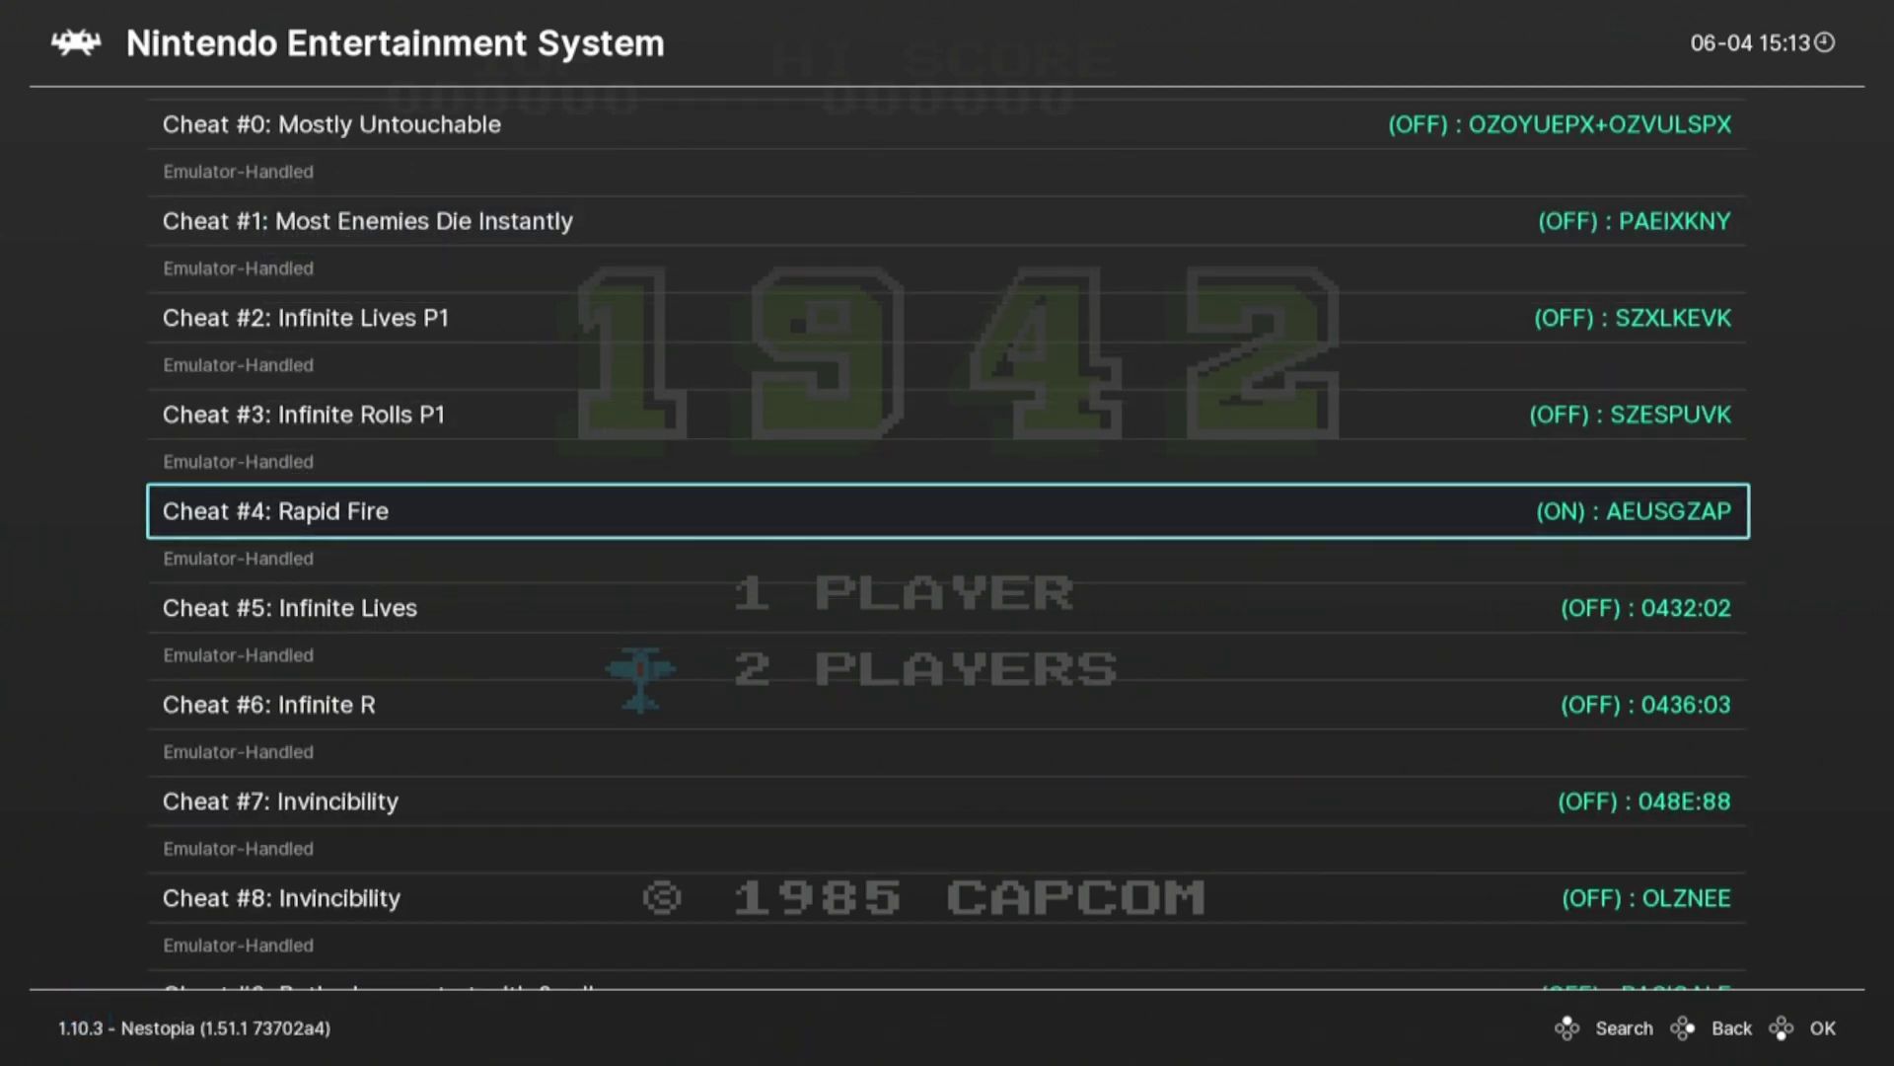
# Enable Cheat #7: Invincibility and return to the cheat list
pyautogui.press('Down')
pyautogui.press('Down')
pyautogui.press('Down')
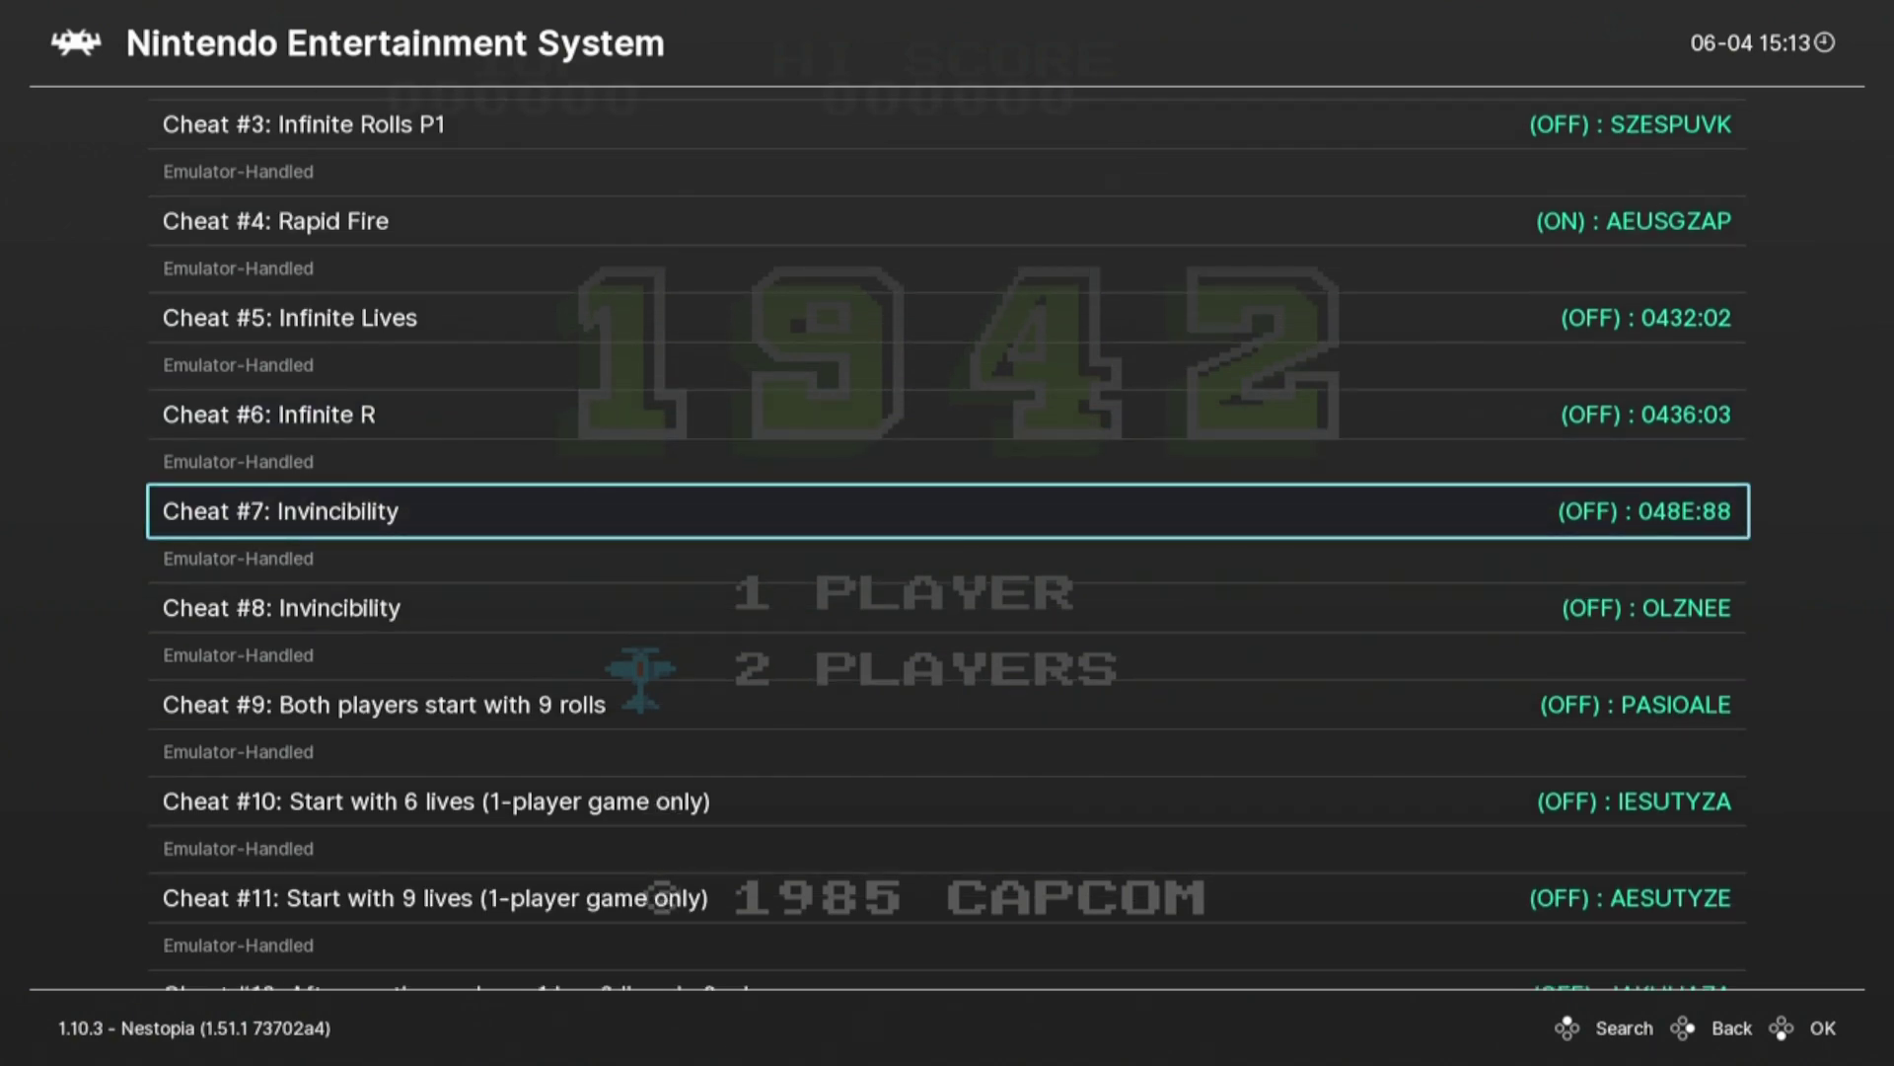
pyautogui.press('Return')
pyautogui.press('Down')
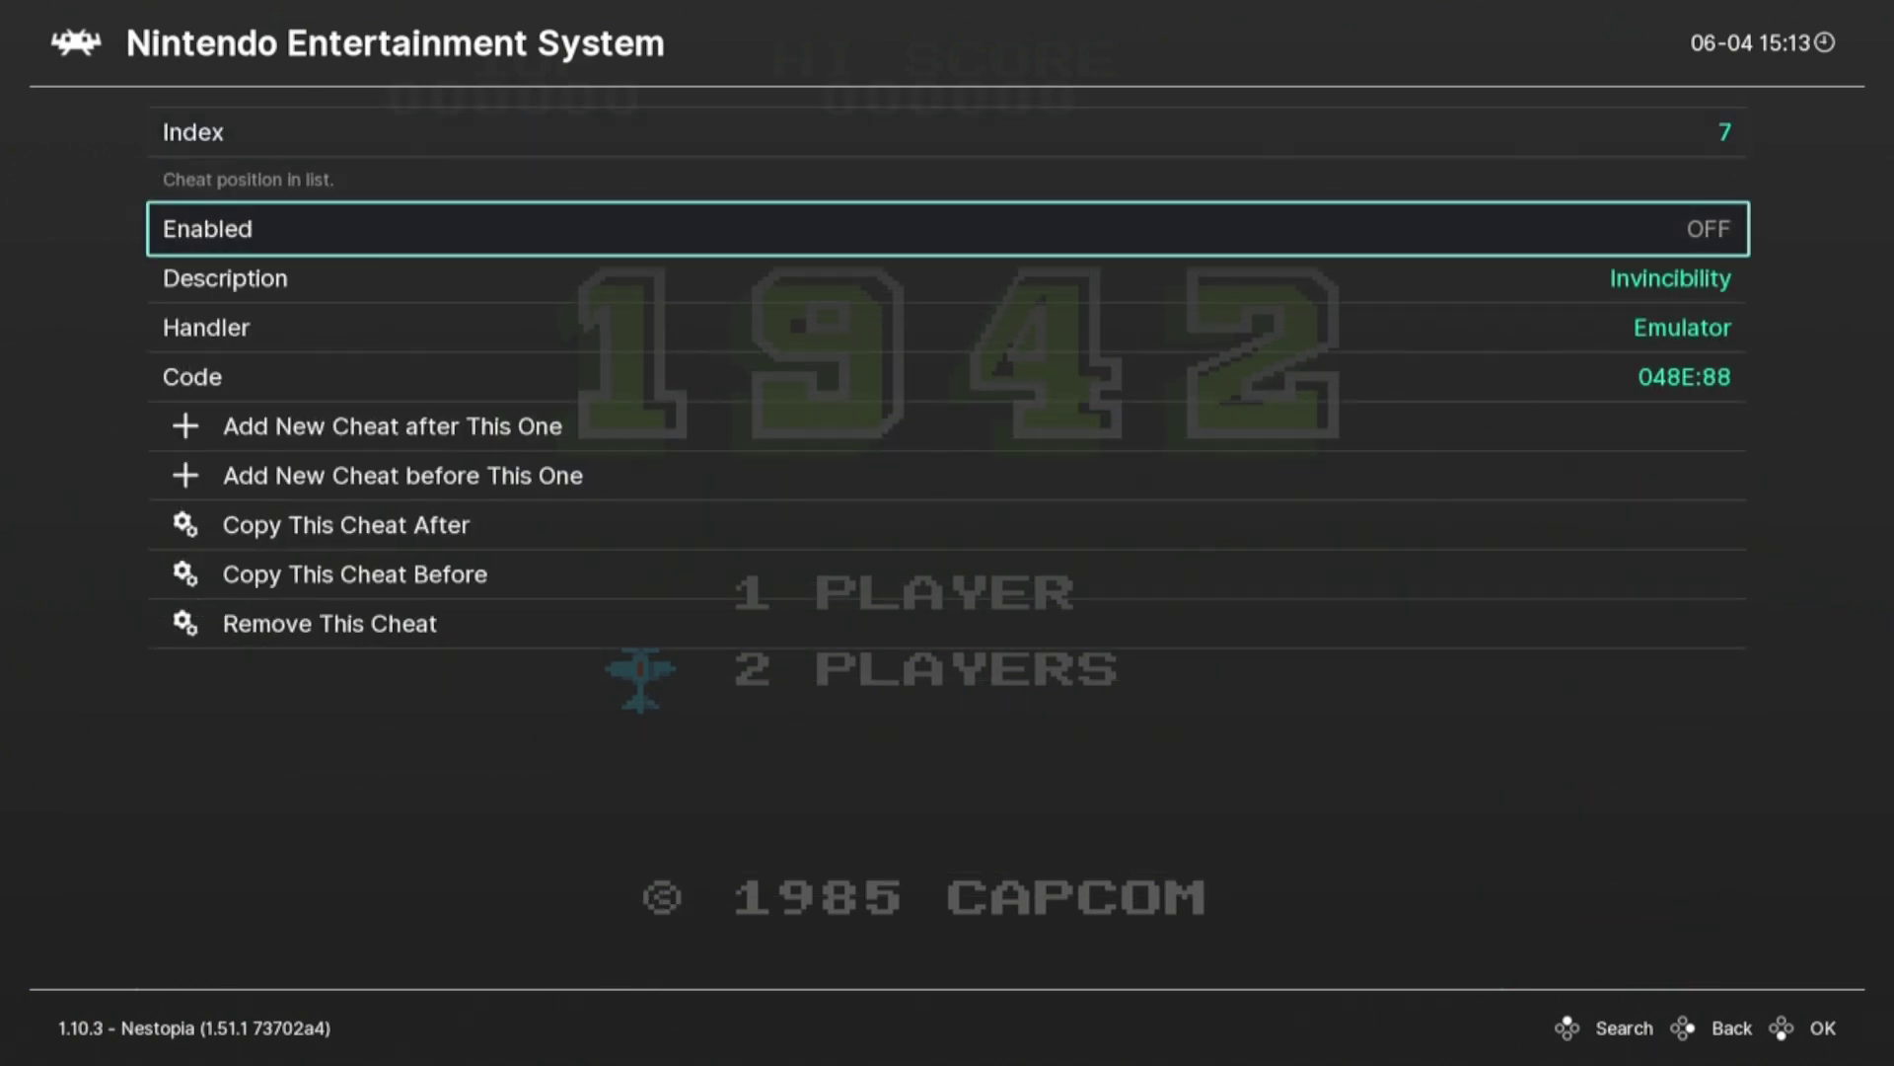
pyautogui.press('Return')
pyautogui.press('BackSpace')
# Turn on Apply After Toggle in the cheat settings
pyautogui.press('Up')
pyautogui.press('Up')
pyautogui.press('Up')
pyautogui.press('Up')
pyautogui.press('Up')
pyautogui.press('Up')
pyautogui.press('Up')
pyautogui.press('Up')
pyautogui.press('Up')
pyautogui.press('Up')
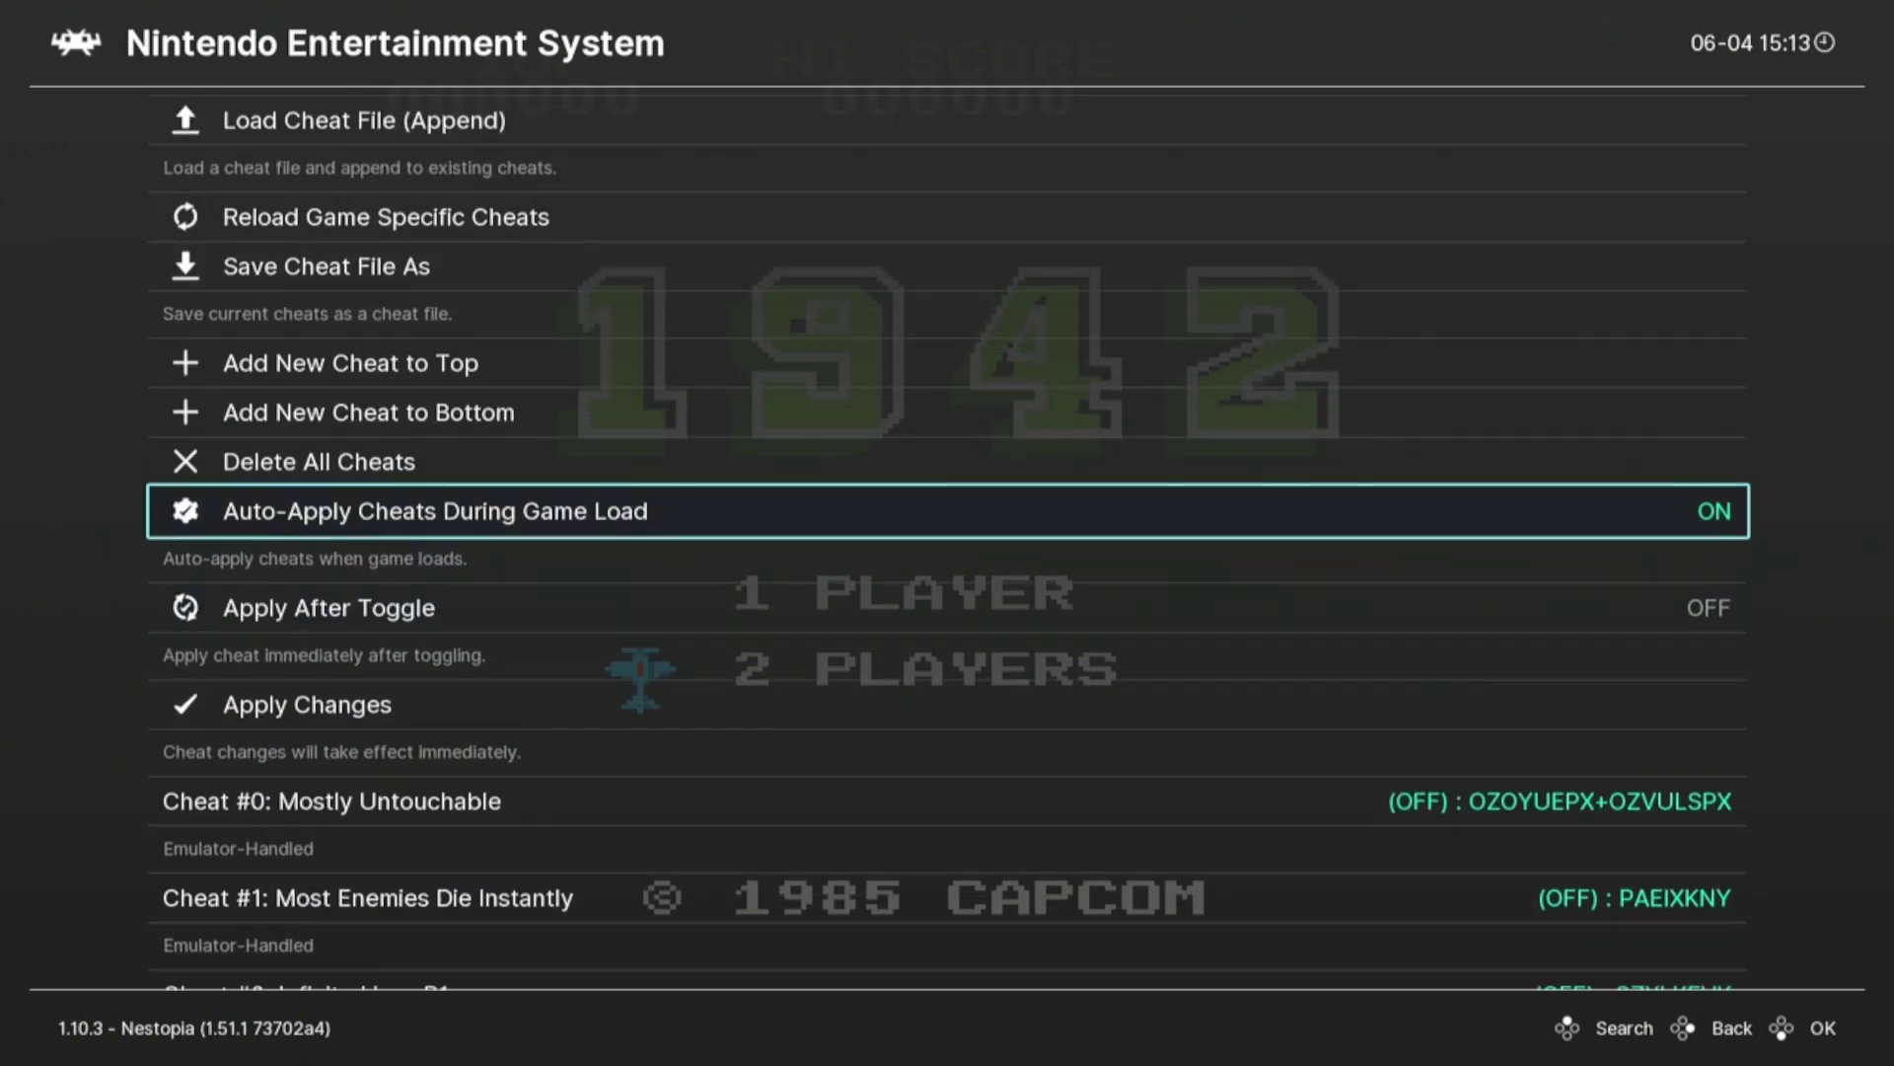
pyautogui.press('Up')
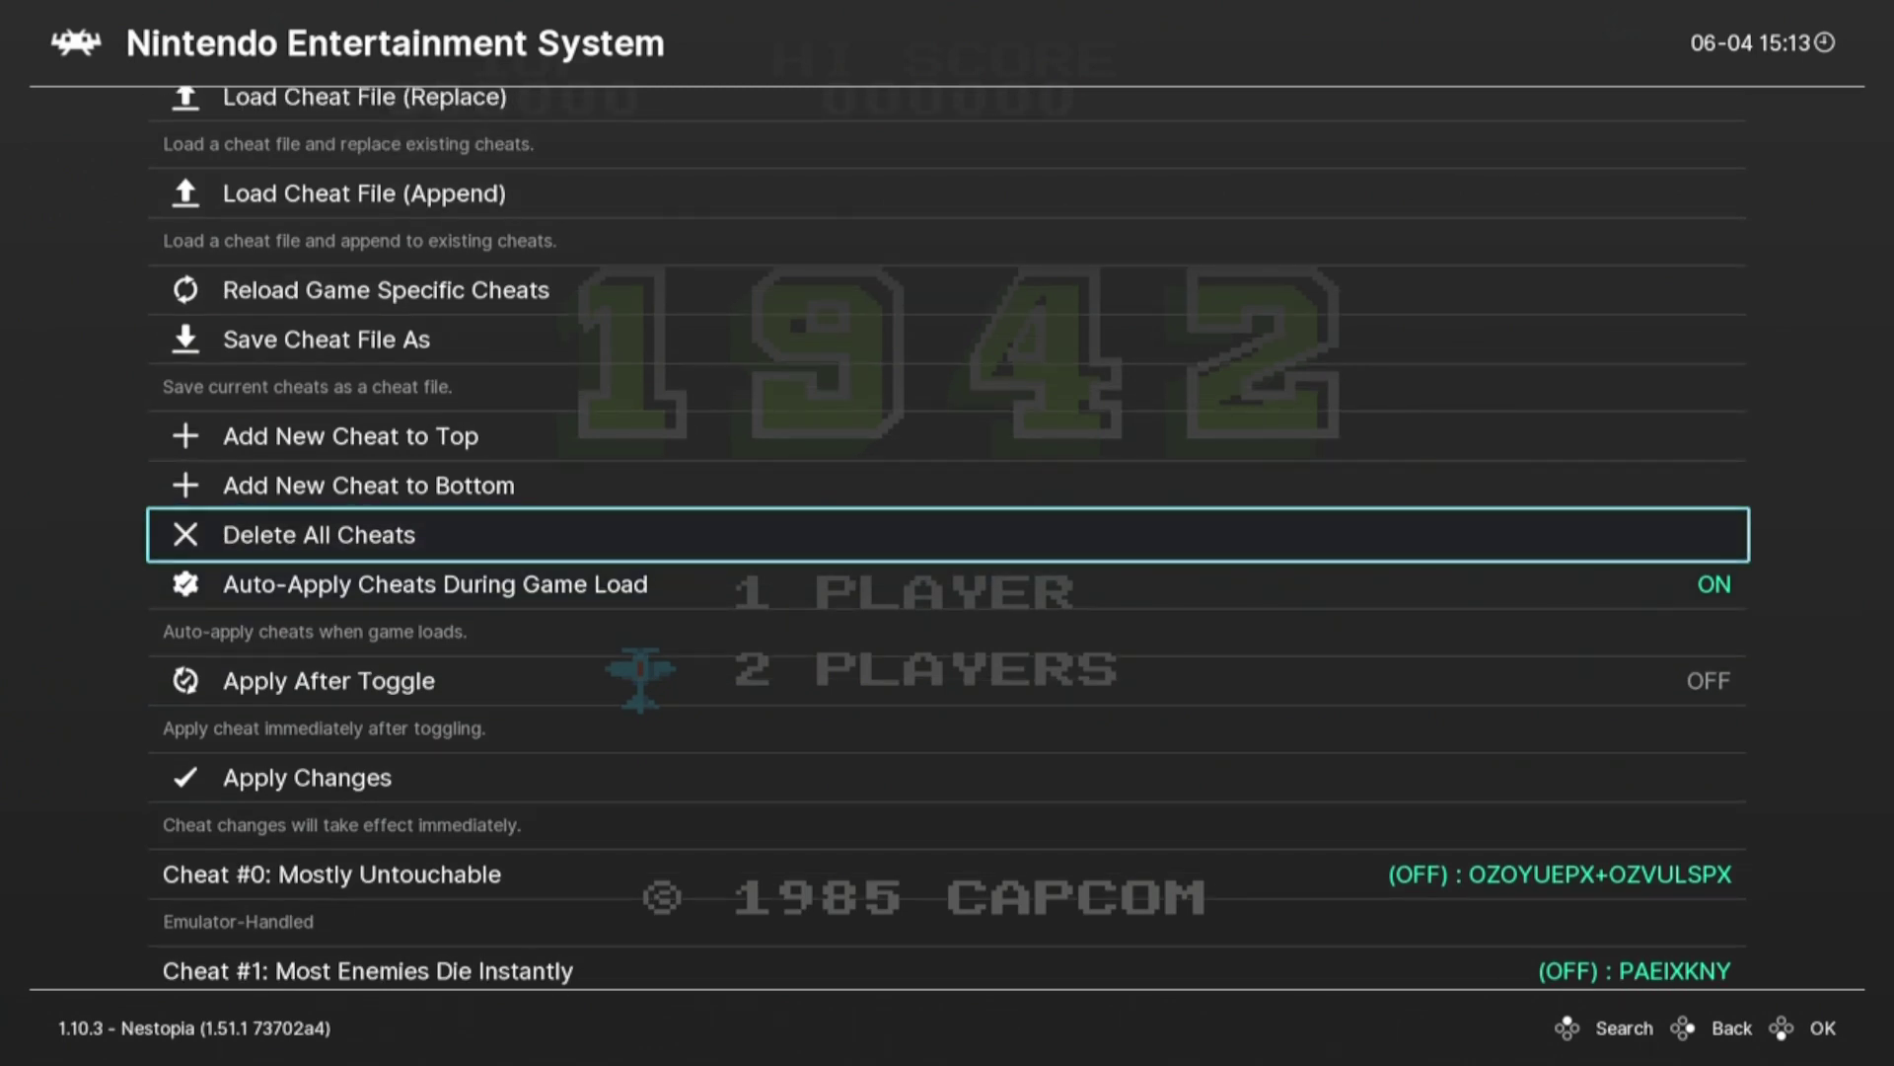
pyautogui.press('Down')
pyautogui.press('Down')
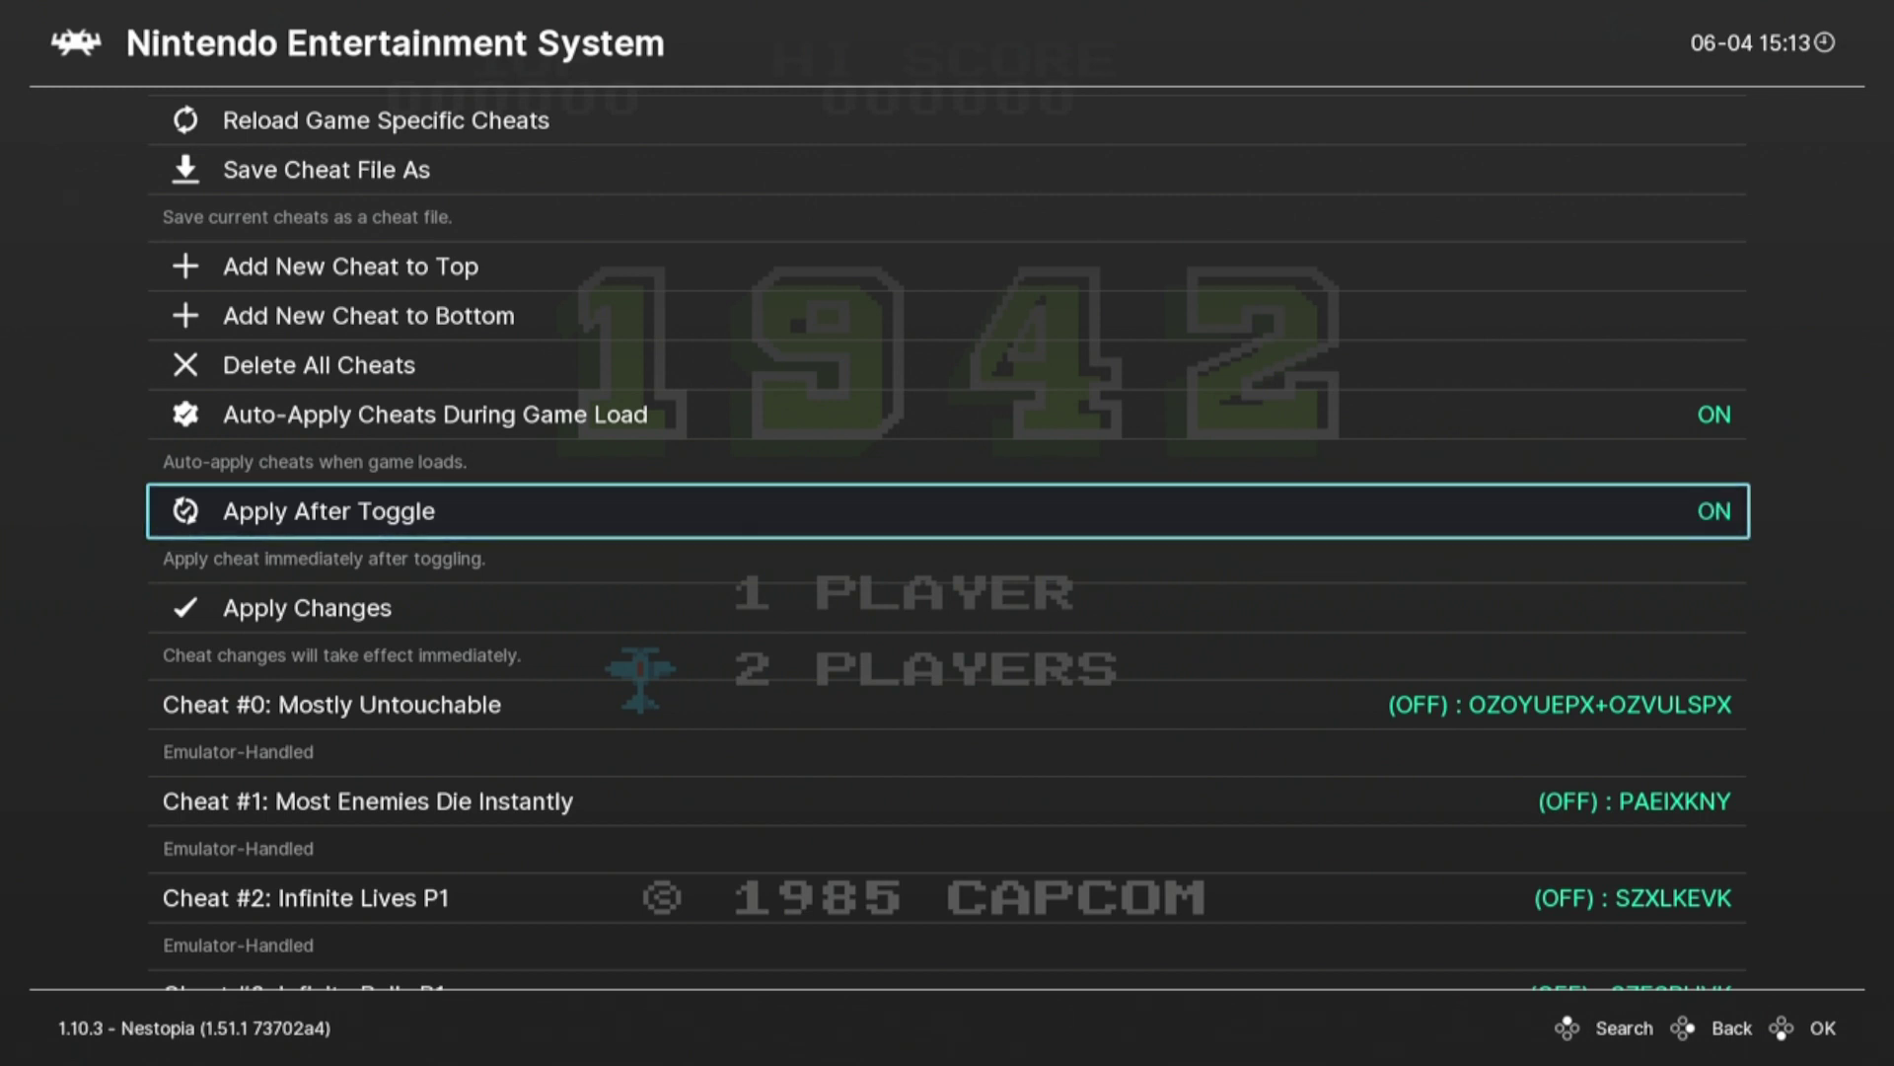
# Apply the cheat changes to the running game and leave the cheat settings
pyautogui.press('Down')
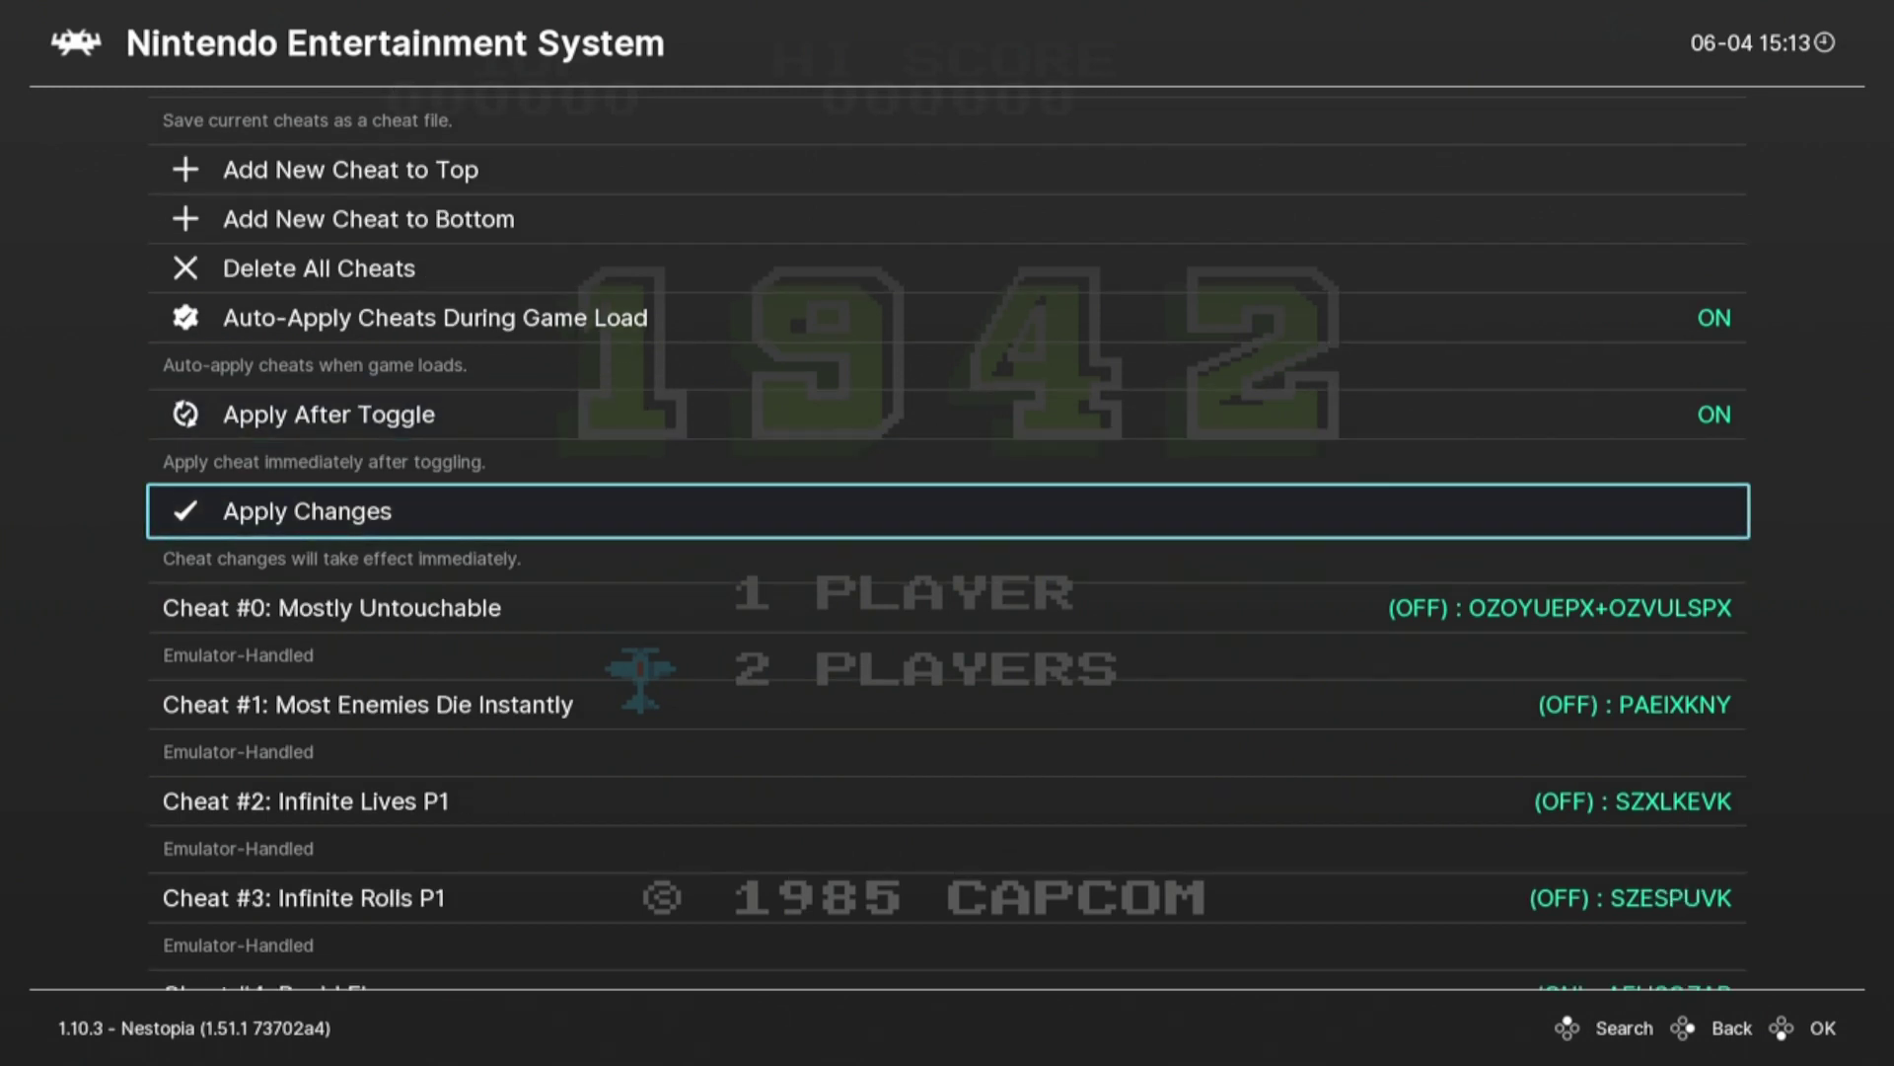
pyautogui.press('Return')
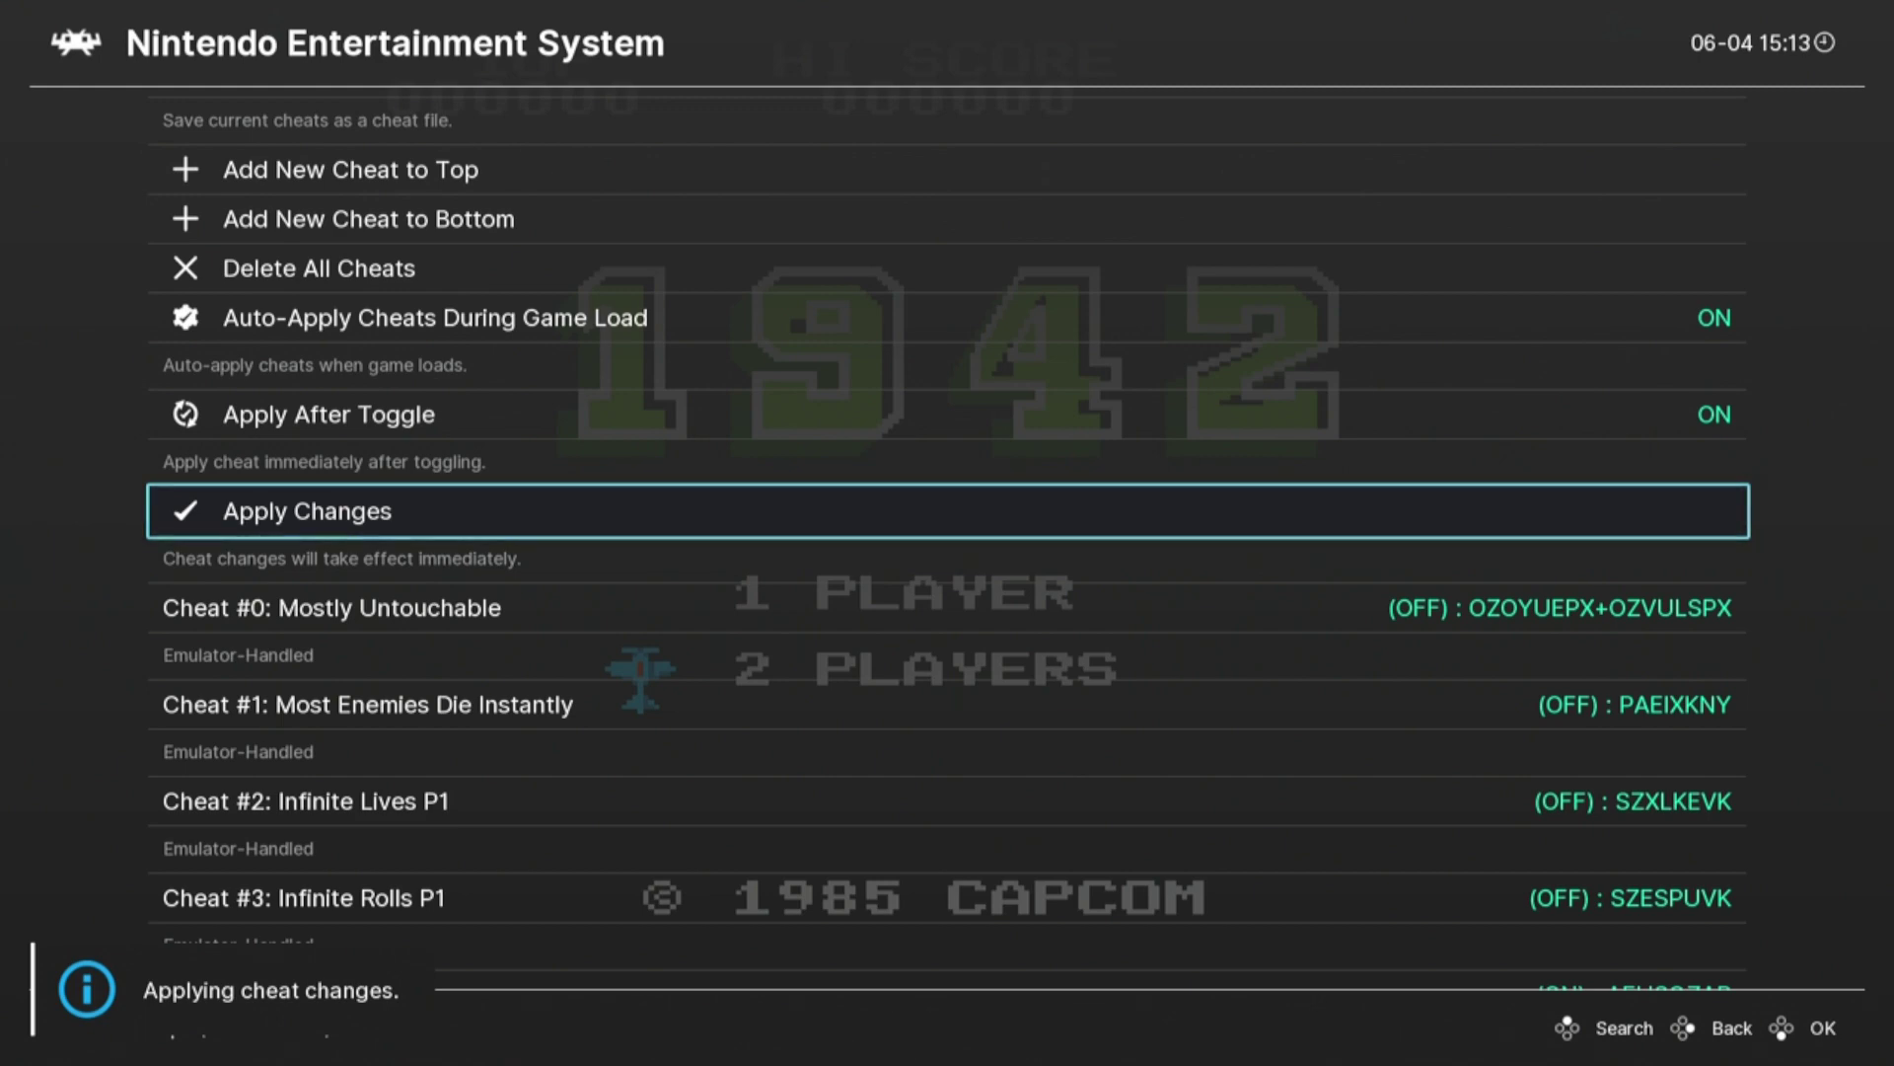
pyautogui.press('BackSpace')
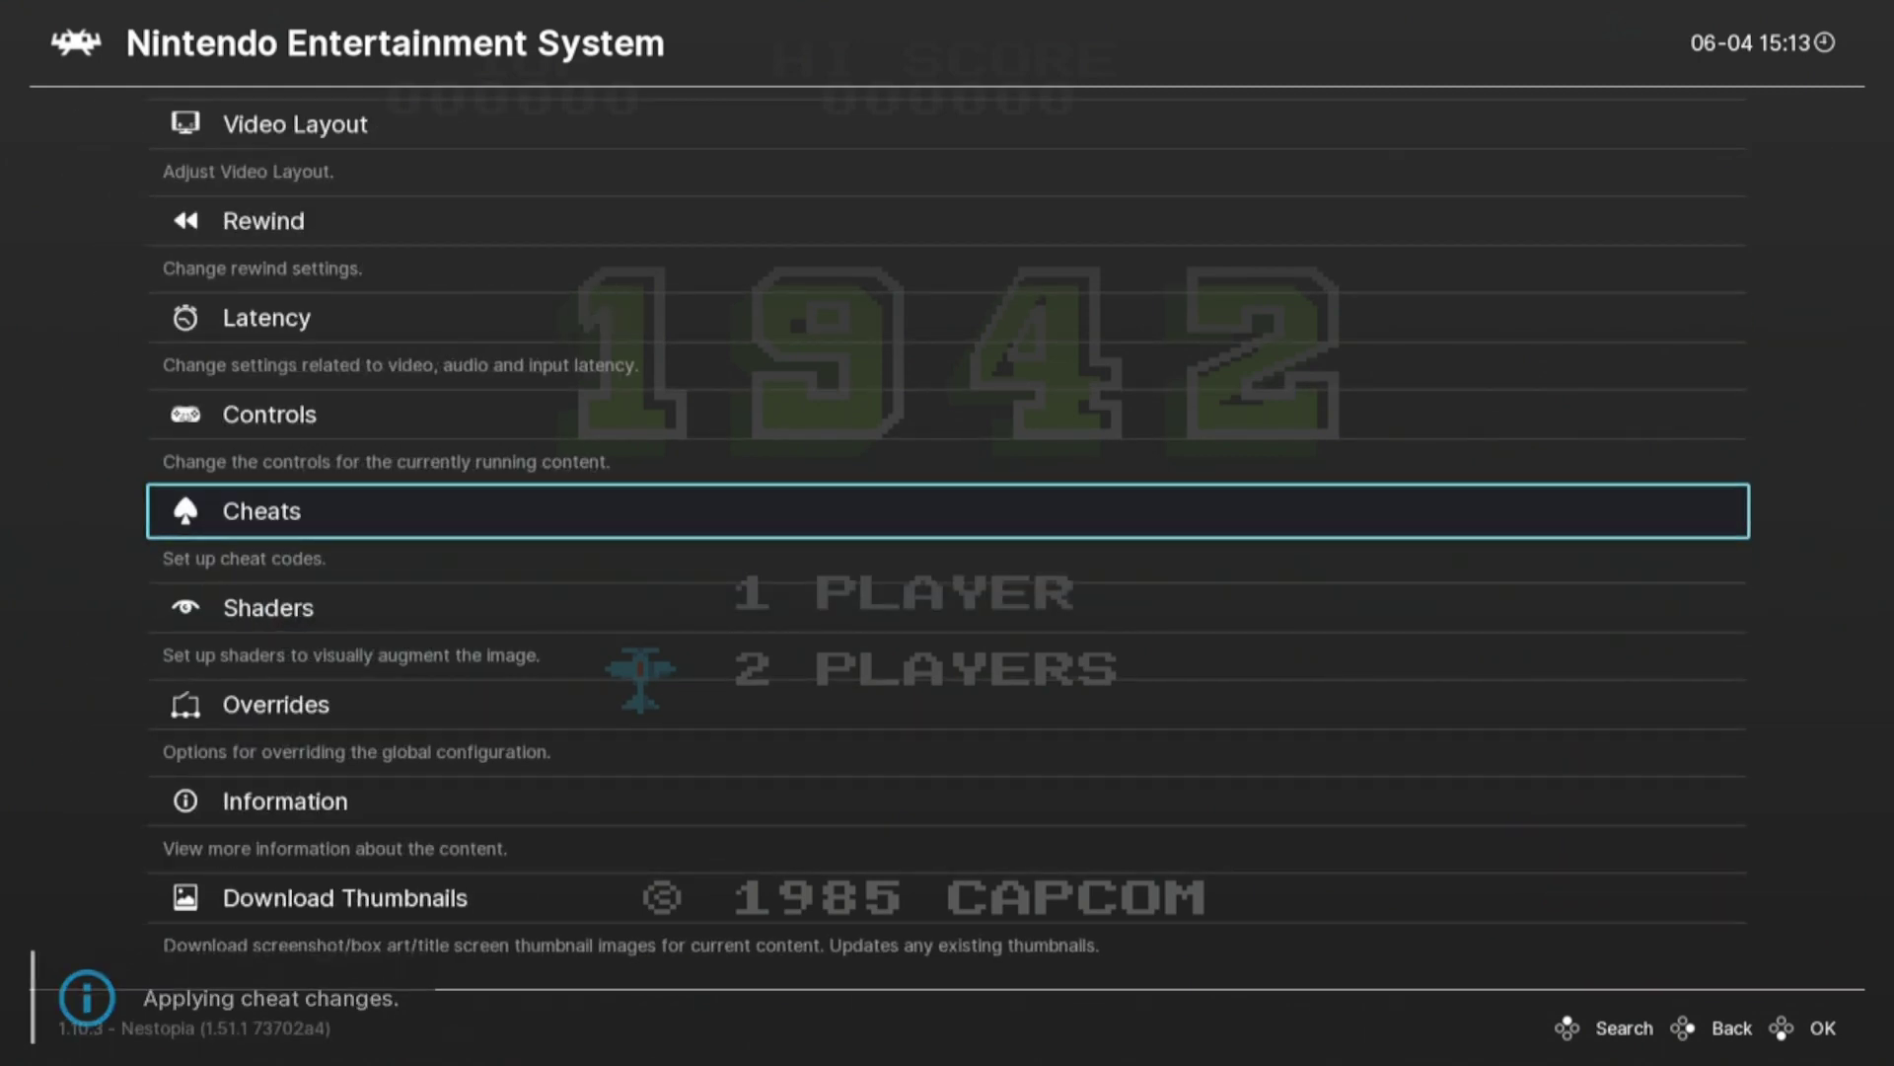
# Restart 1942 from the beginning with the enabled cheats
pyautogui.press('Up')
pyautogui.press('Up')
pyautogui.press('Up')
pyautogui.press('Up')
pyautogui.press('Up')
pyautogui.press('Up')
pyautogui.press('Up')
pyautogui.press('Up')
pyautogui.press('Up')
pyautogui.press('Up')
pyautogui.press('Up')
pyautogui.press('Up')
pyautogui.press('Up')
pyautogui.press('Up')
pyautogui.press('Up')
pyautogui.press('Up')
pyautogui.press('Up')
pyautogui.press('Up')
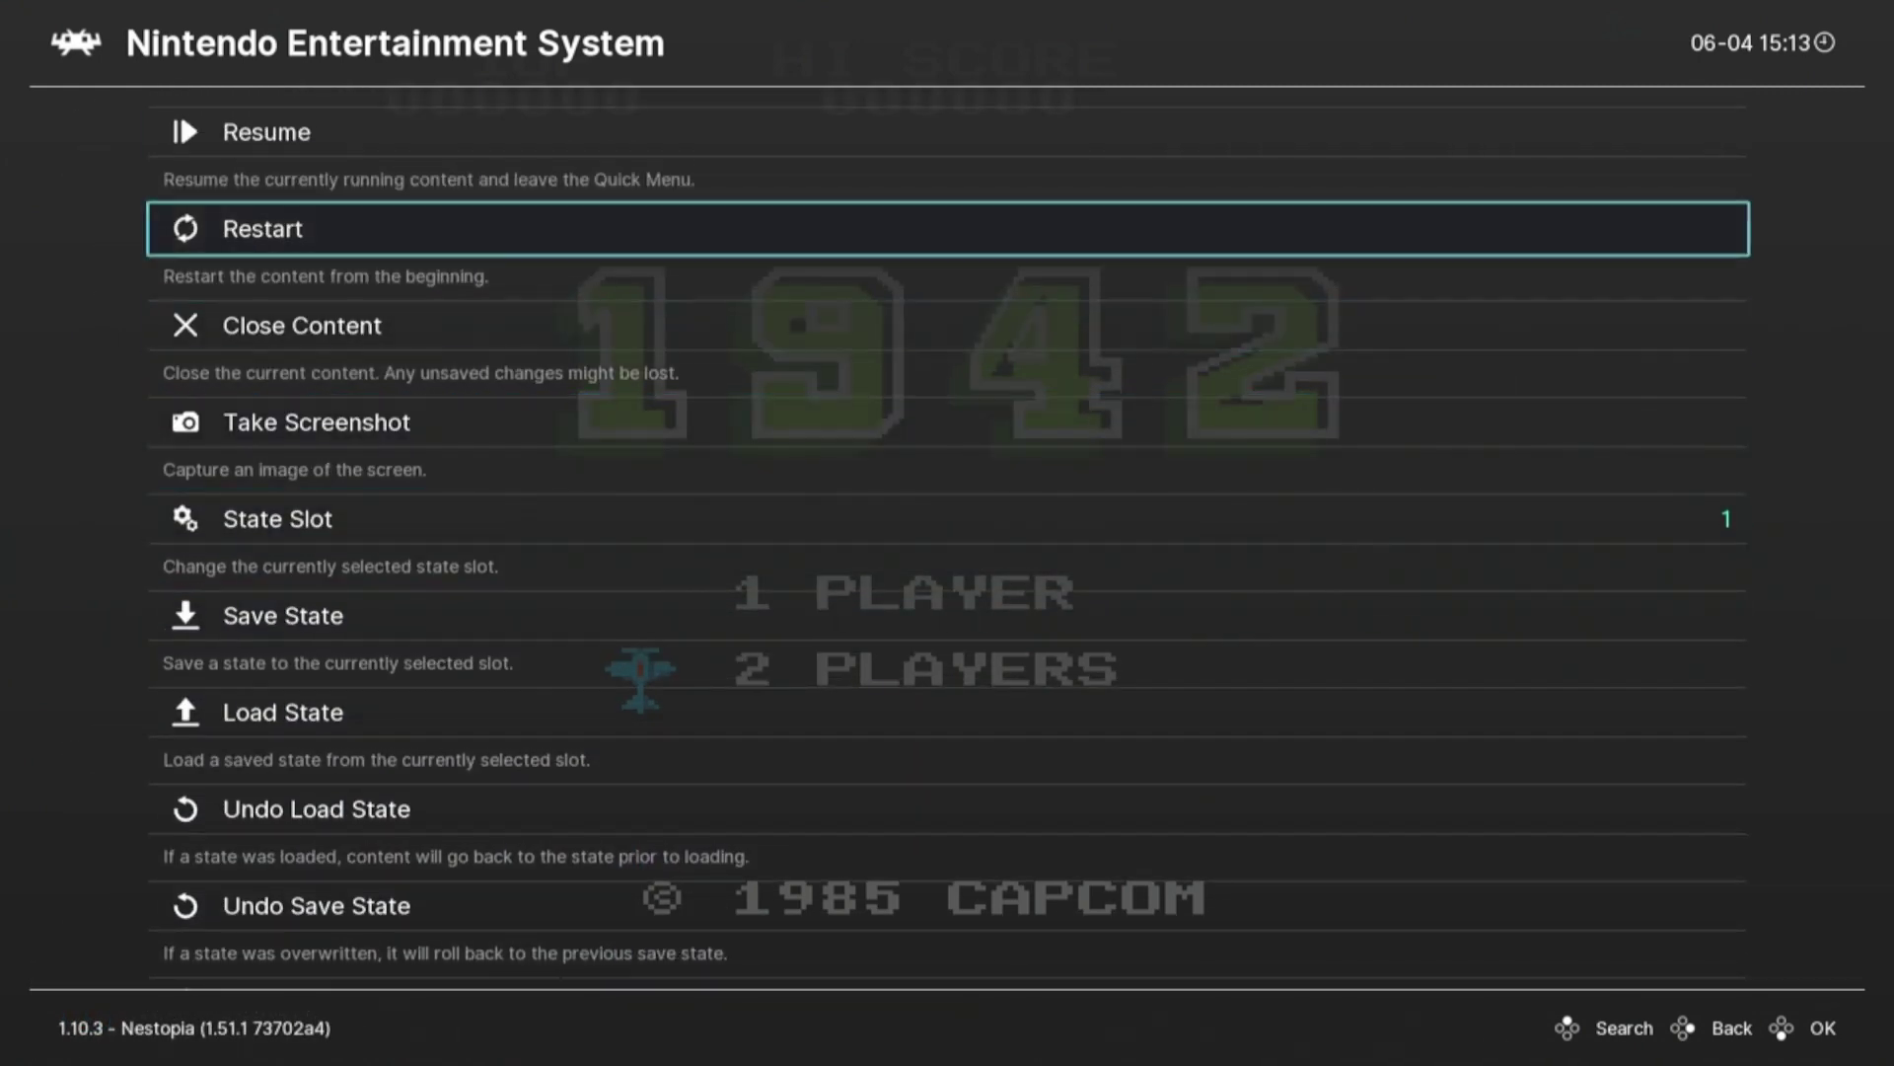
pyautogui.press('Return')
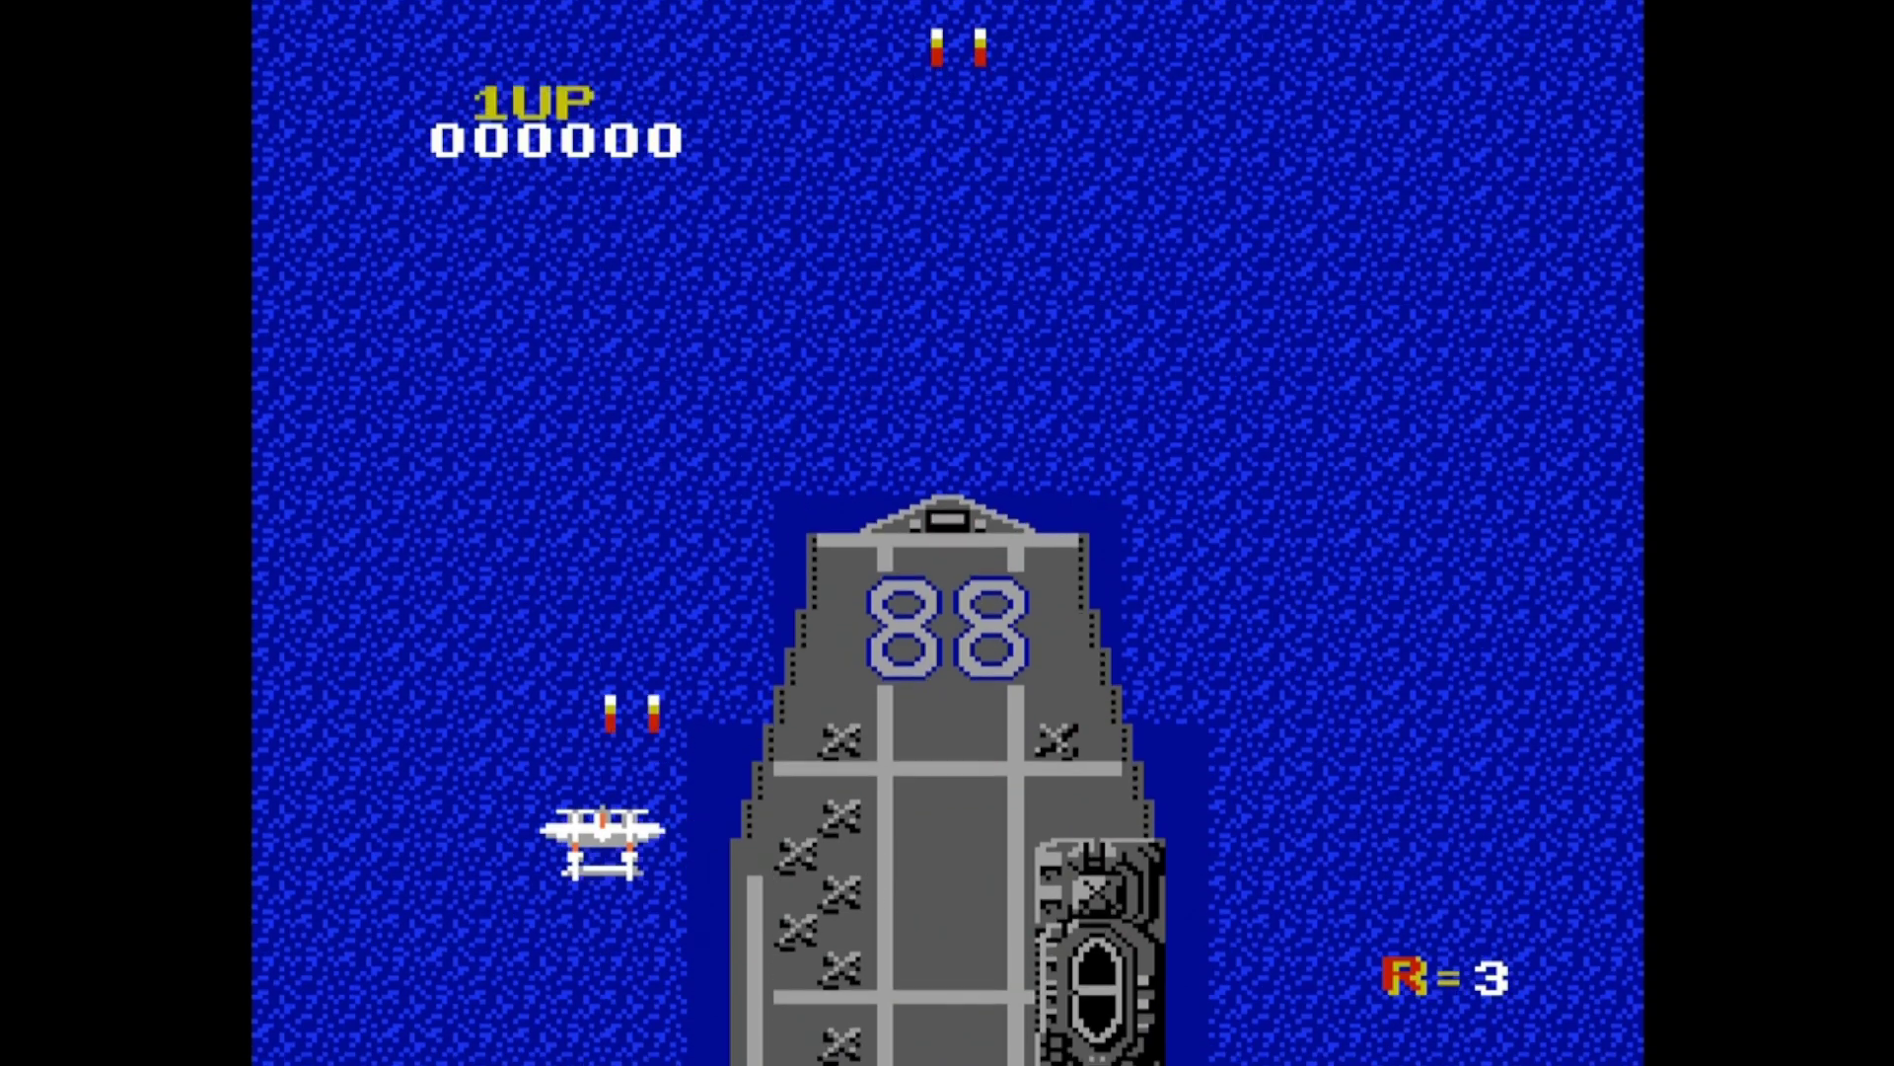
pyautogui.press('x')
pyautogui.press('Right')
pyautogui.press('Up')
pyautogui.press('Left')
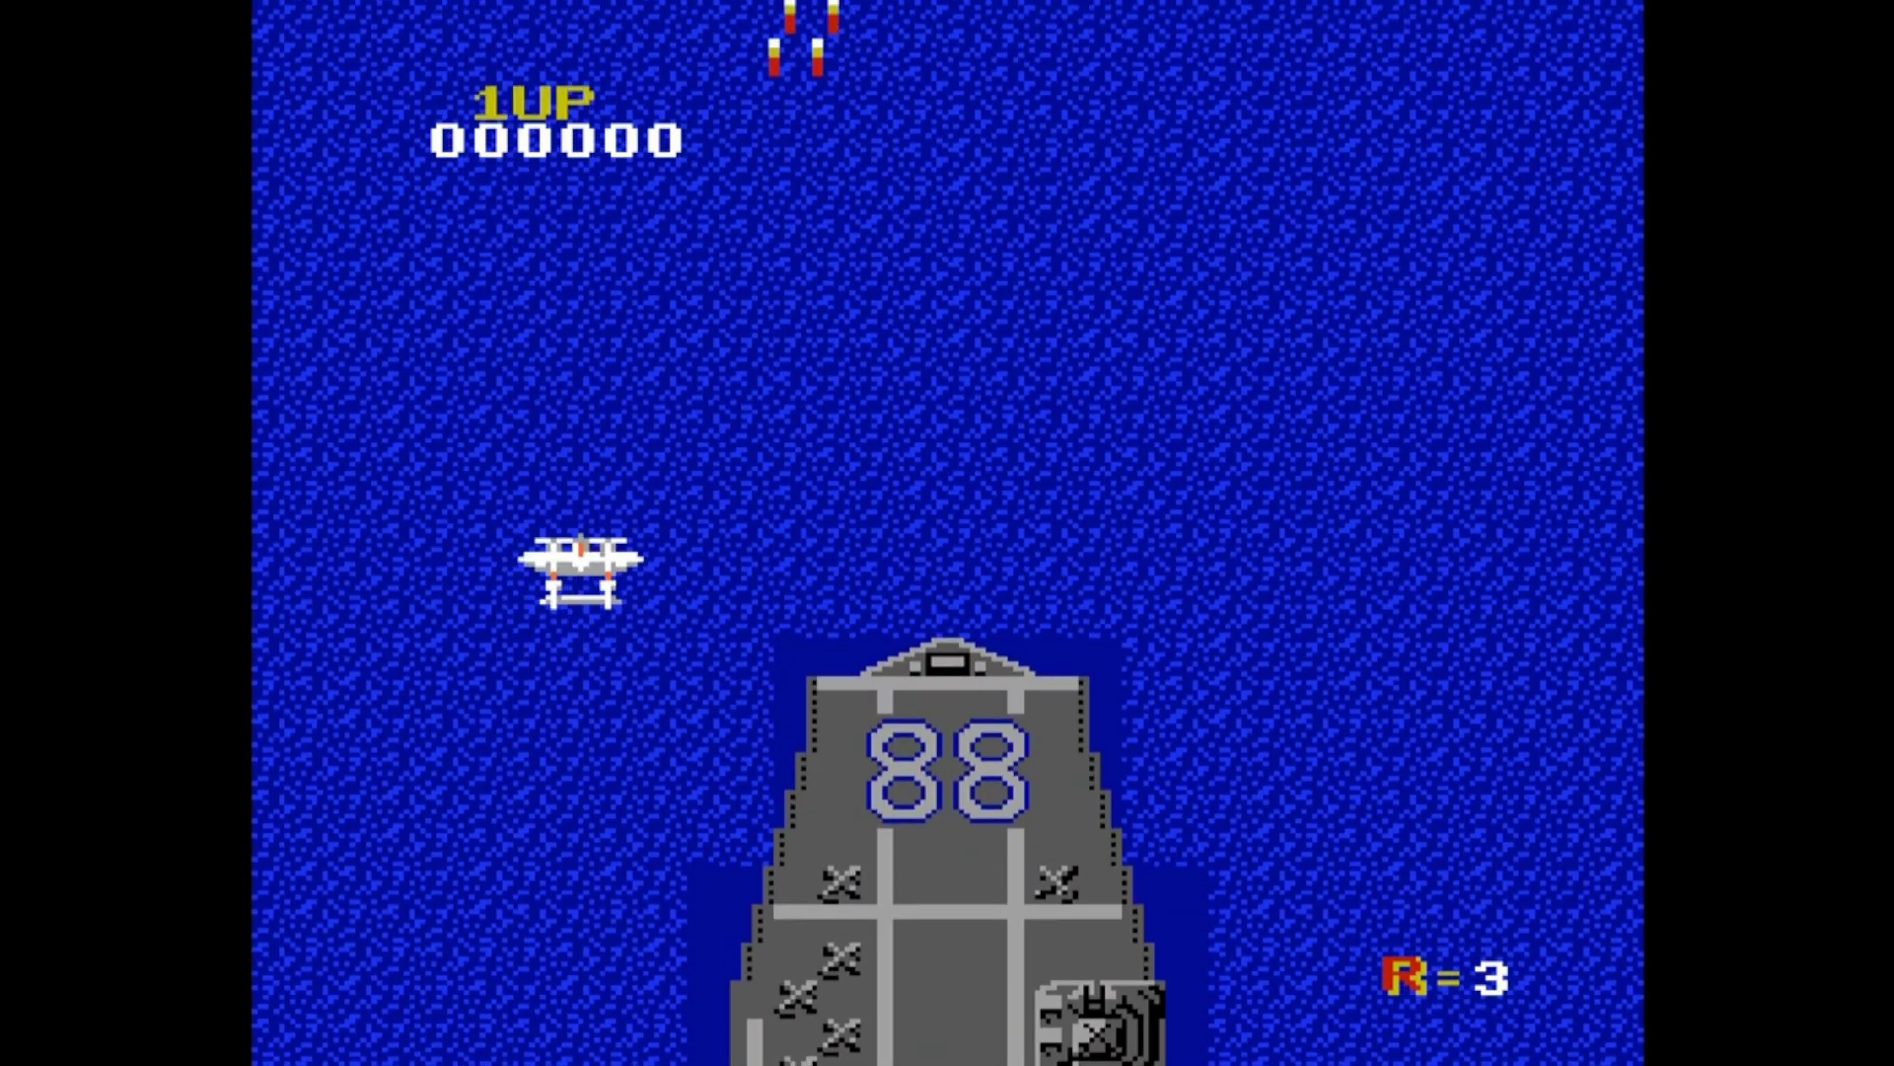
pyautogui.press('Right')
pyautogui.press('Right')
pyautogui.press('x')
pyautogui.press('Down')
pyautogui.press('Left')
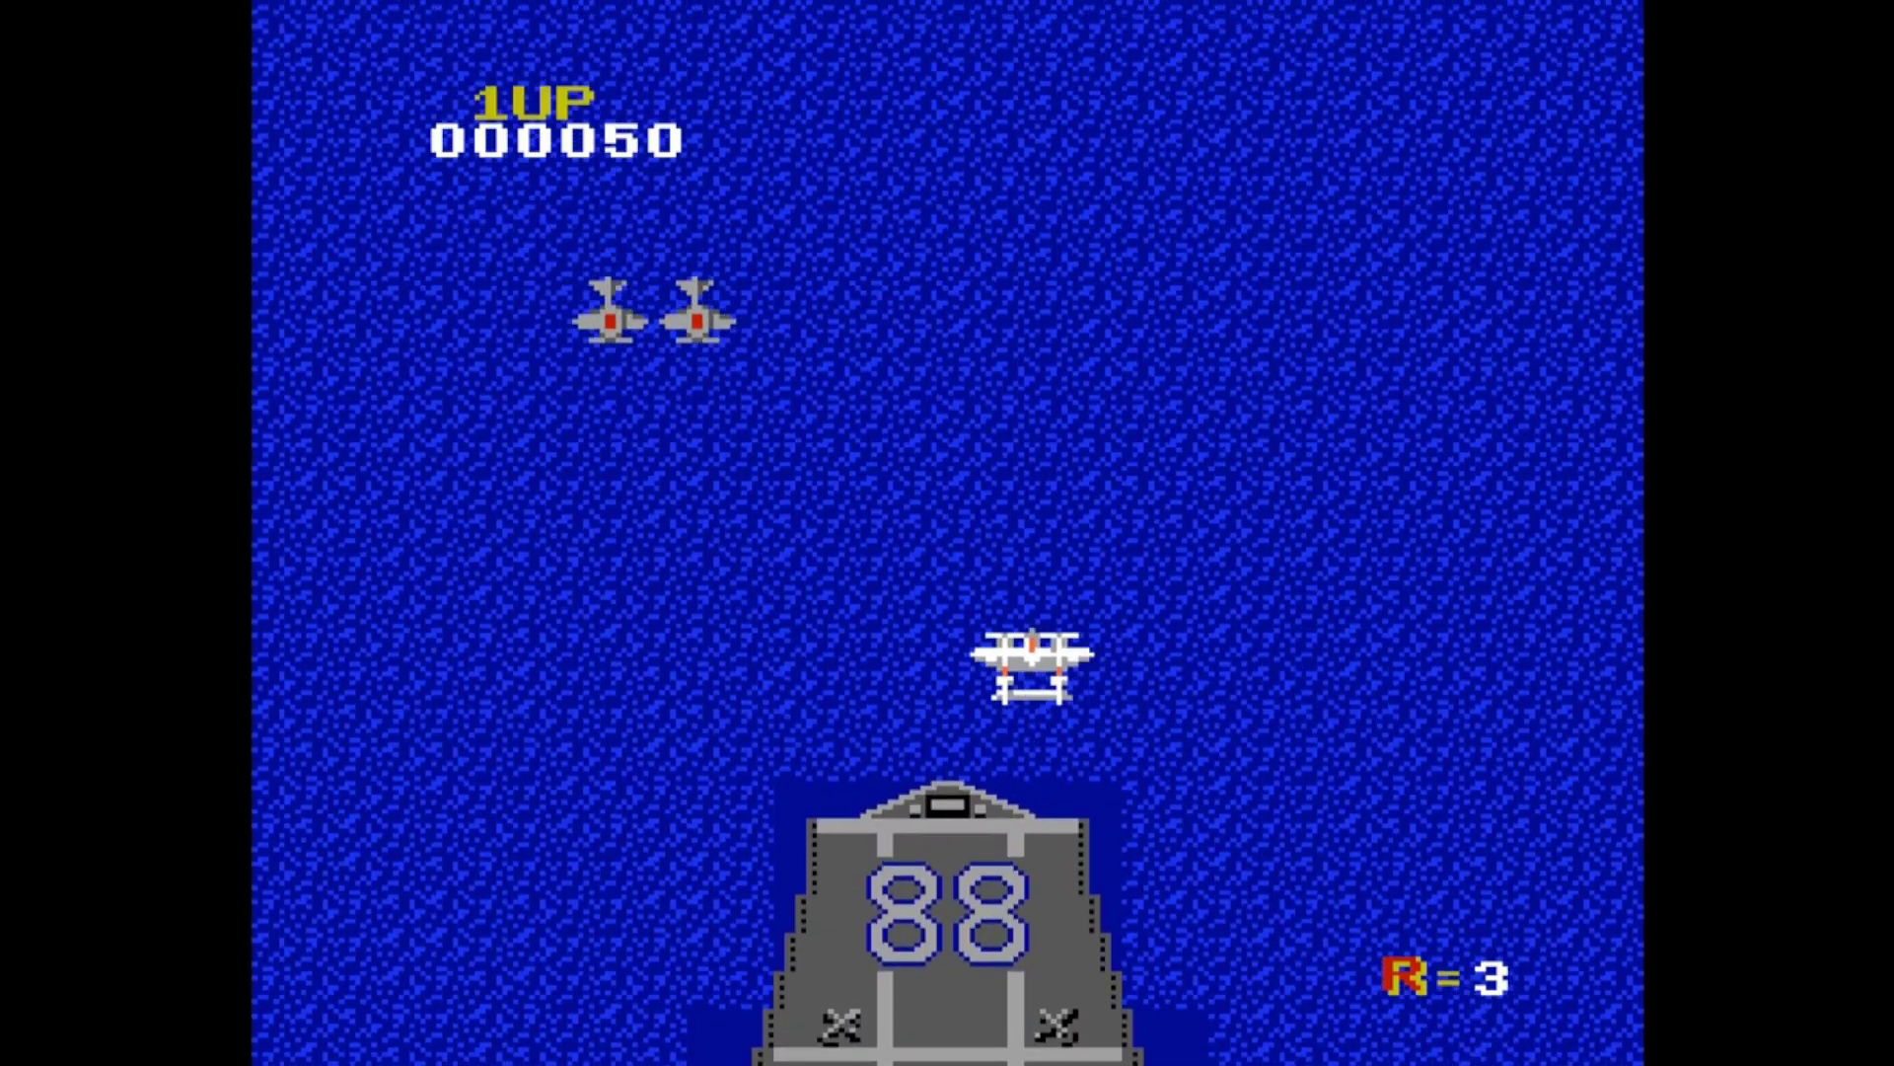
pyautogui.press('Up')
pyautogui.press('x')
pyautogui.press('Left')
pyautogui.press('Up')
pyautogui.press('Right')
pyautogui.press('Down')
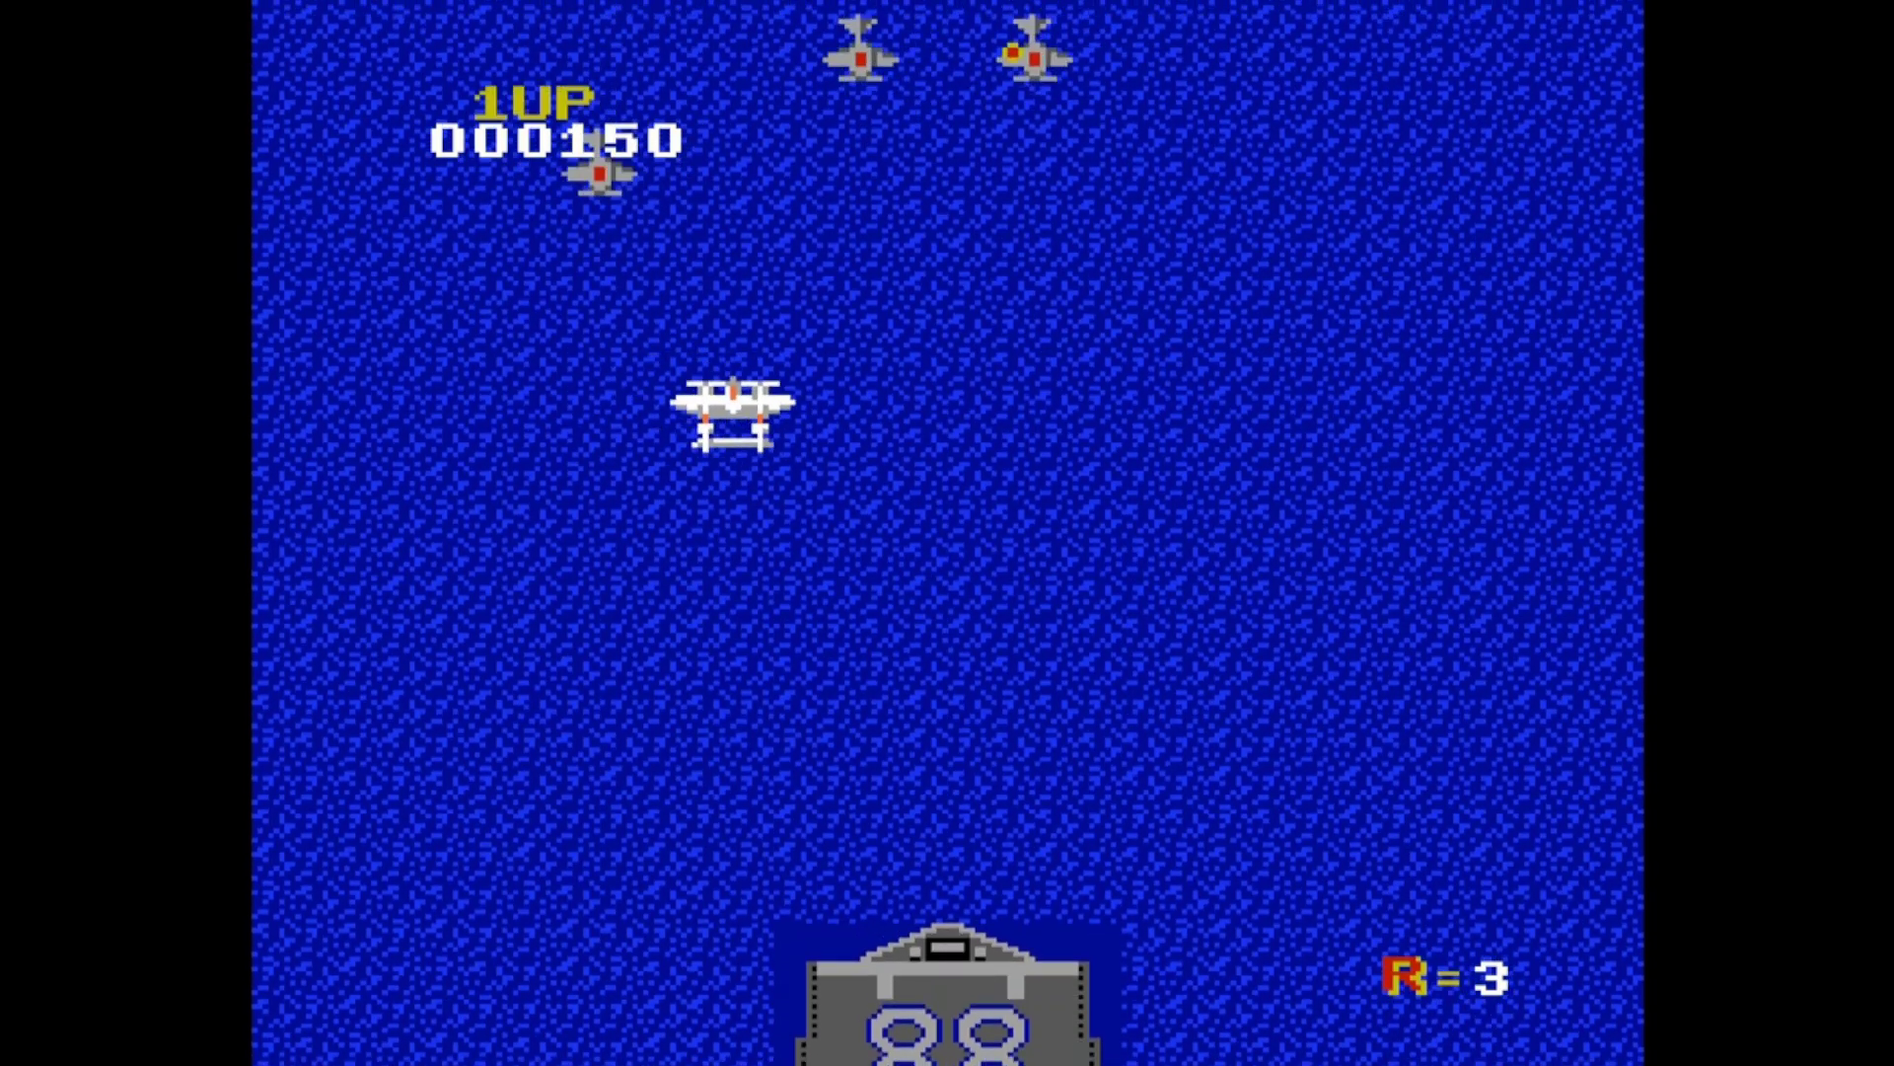
pyautogui.press('Left')
pyautogui.press('Up')
pyautogui.press('Right')
pyautogui.press('Down')
pyautogui.press('x')
pyautogui.press('Left')
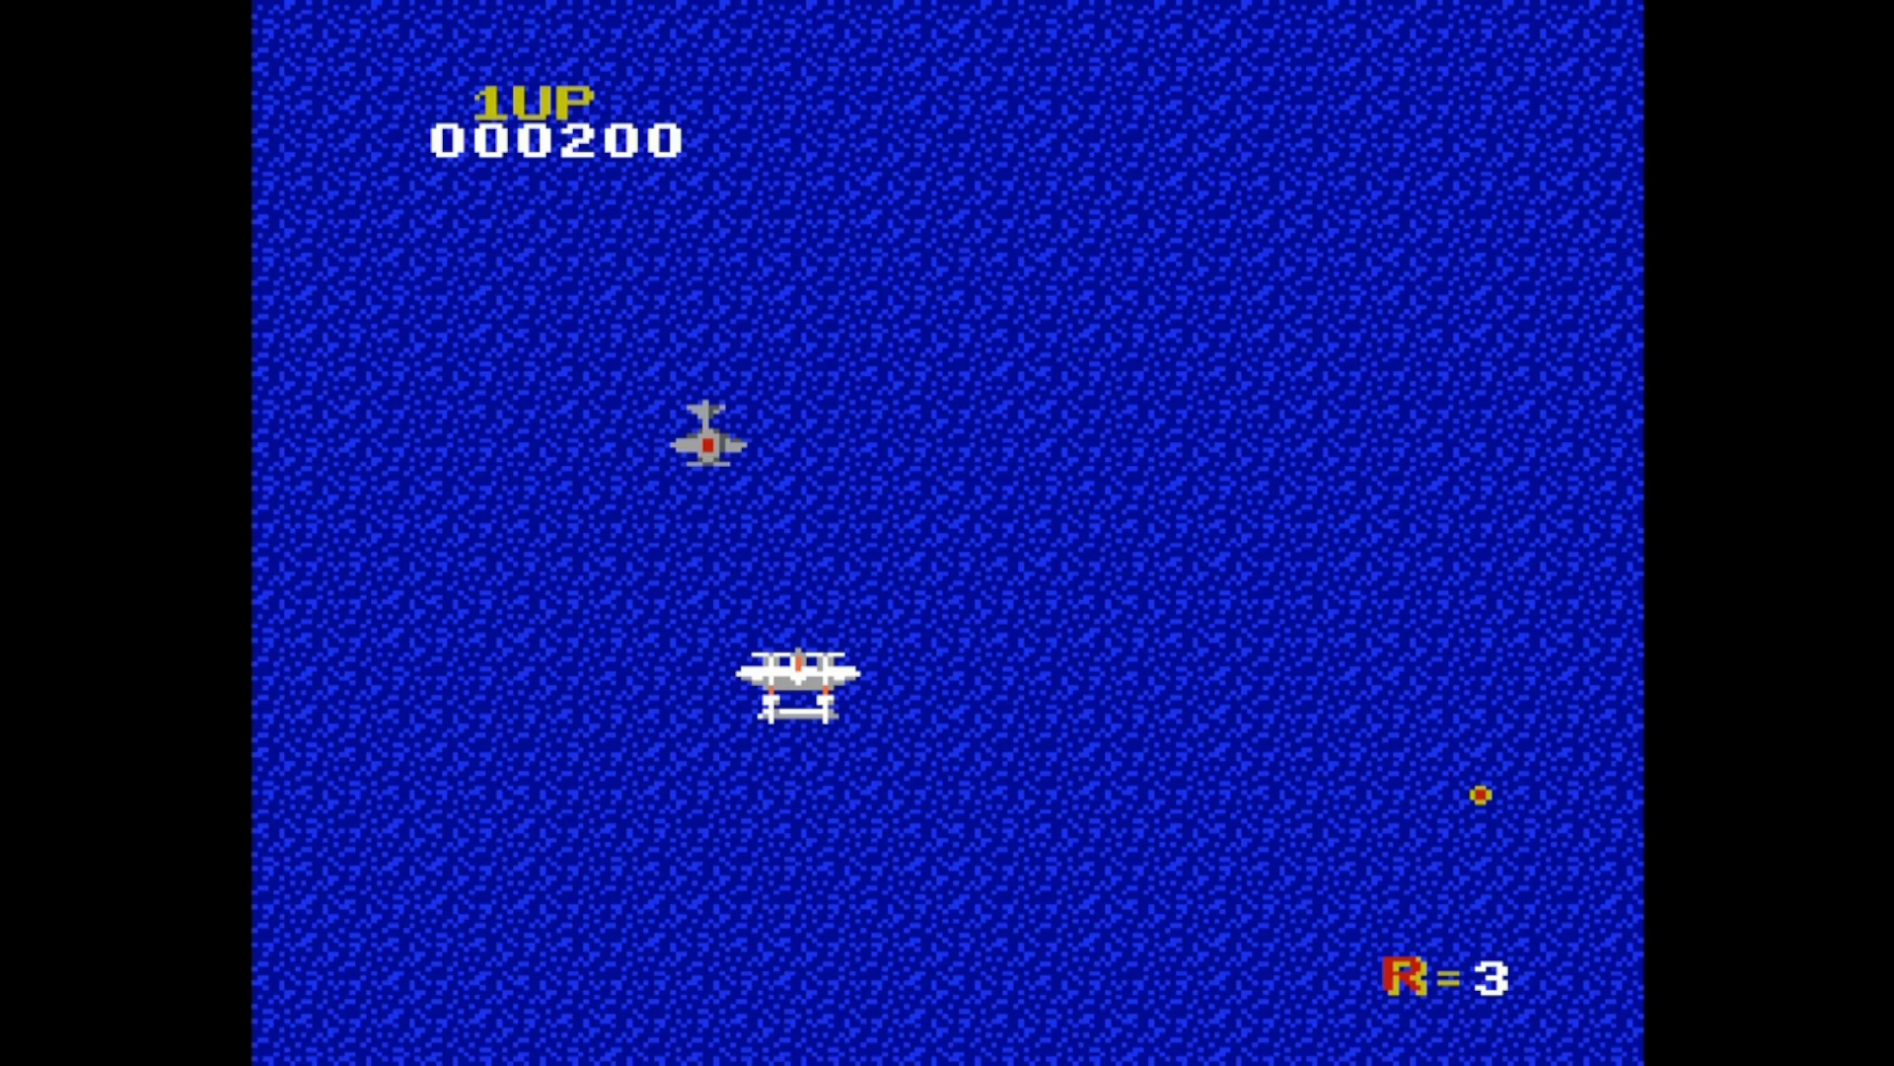
pyautogui.press('x')
pyautogui.press('x')
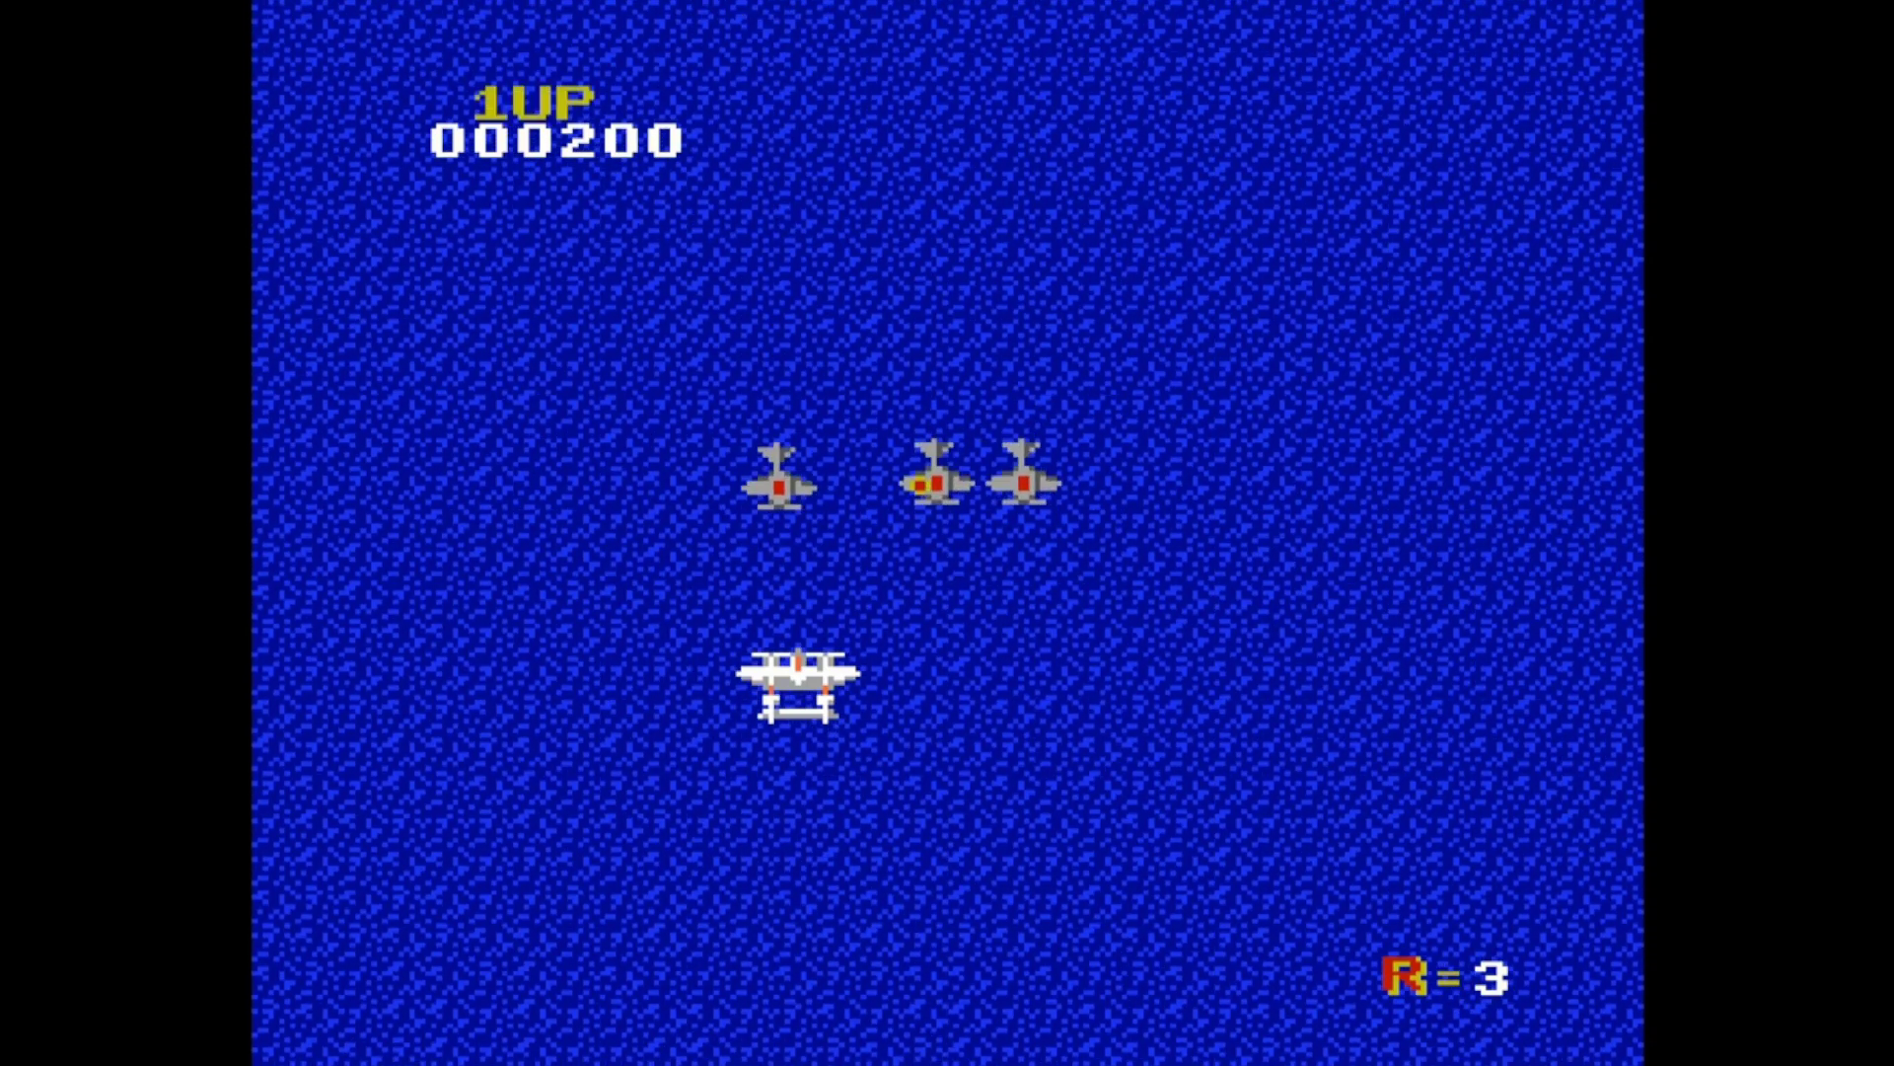